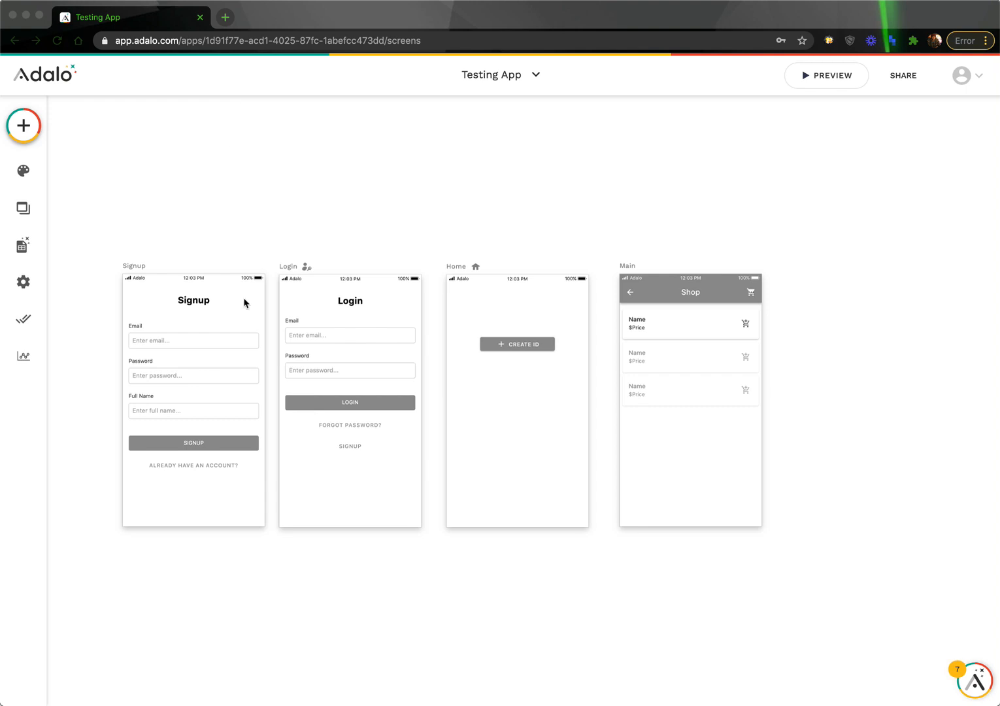
Move the Create ID button slightly lower on the Home screen and delete the product list from the Main screen
{"action": "mouse_move", "coordinate": [522, 347]}
{"action": "left_mouse_down"}
{"action": "mouse_move", "coordinate": [519, 411]}
{"action": "mouse_move", "coordinate": [516, 365]}
{"action": "left_mouse_up"}
{"action": "left_click", "coordinate": [664, 331]}
{"action": "key", "text": "Delete"}
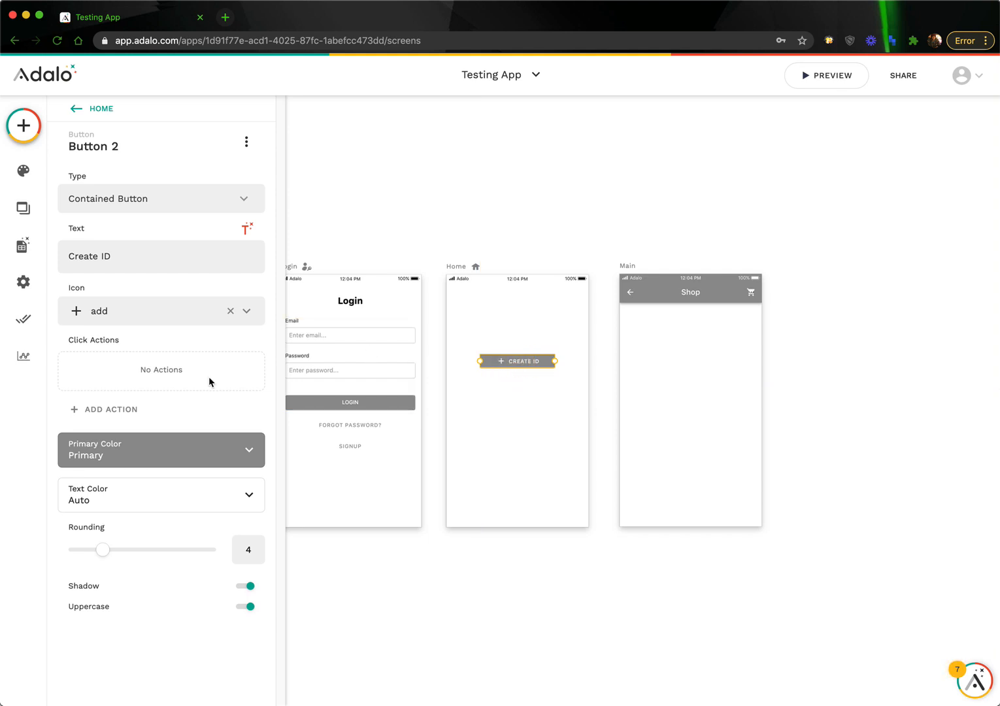
Rename the Name property of the Products collection to ID and save it
{"action": "left_click", "coordinate": [20, 247]}
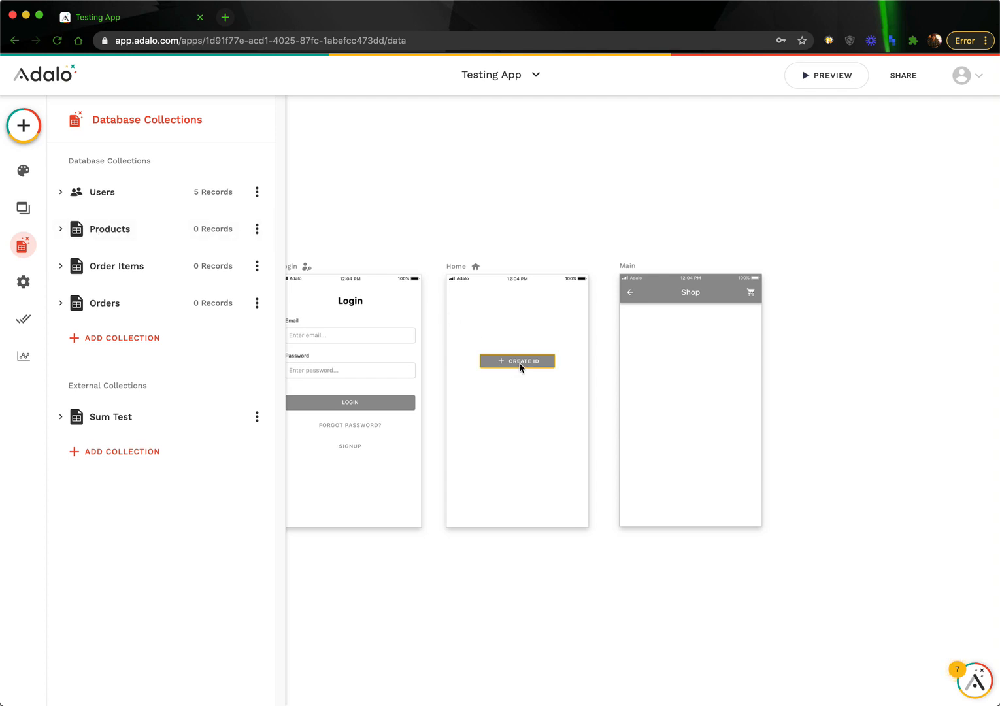
{"action": "left_click", "coordinate": [136, 234]}
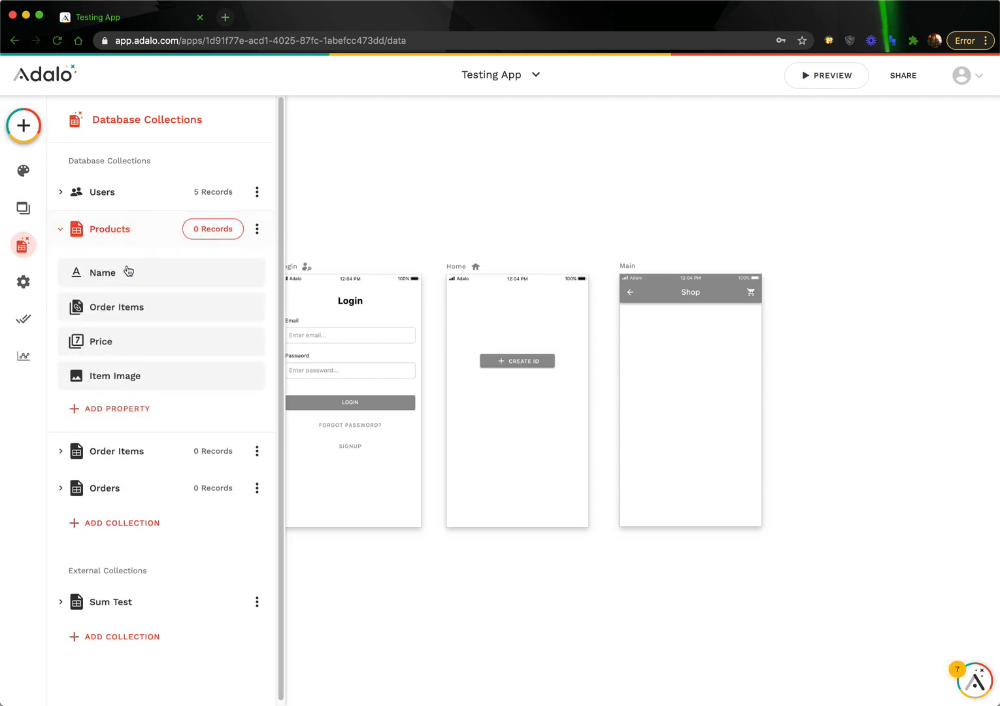
{"action": "left_click", "coordinate": [97, 274]}
{"action": "left_click", "coordinate": [86, 374]}
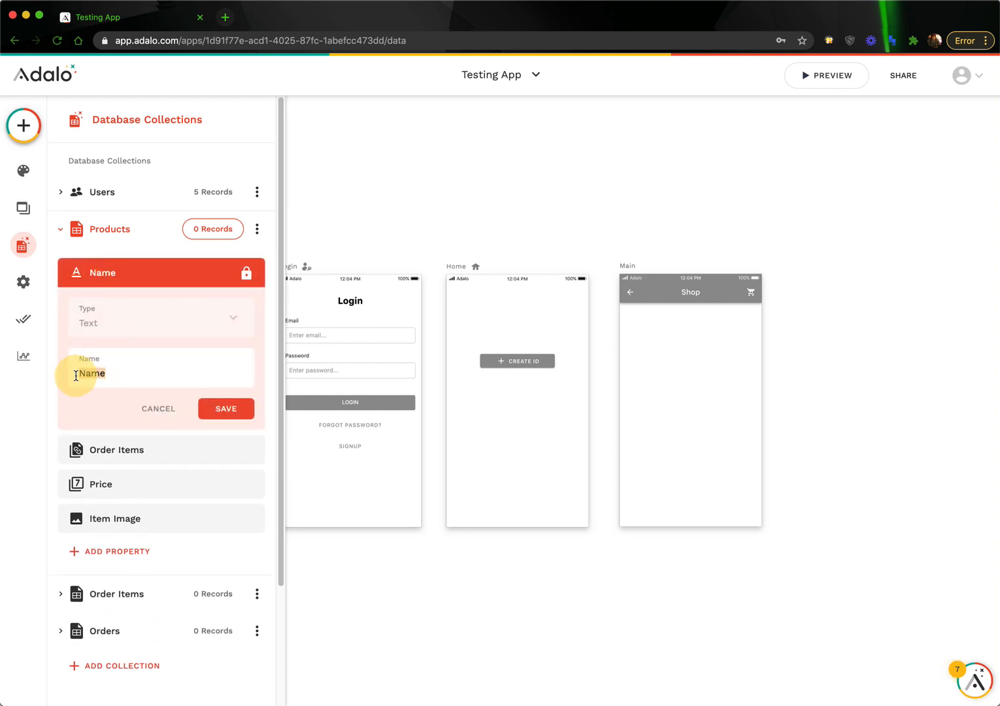
{"action": "double_click", "coordinate": [86, 373]}
{"action": "type", "text": "ID"}
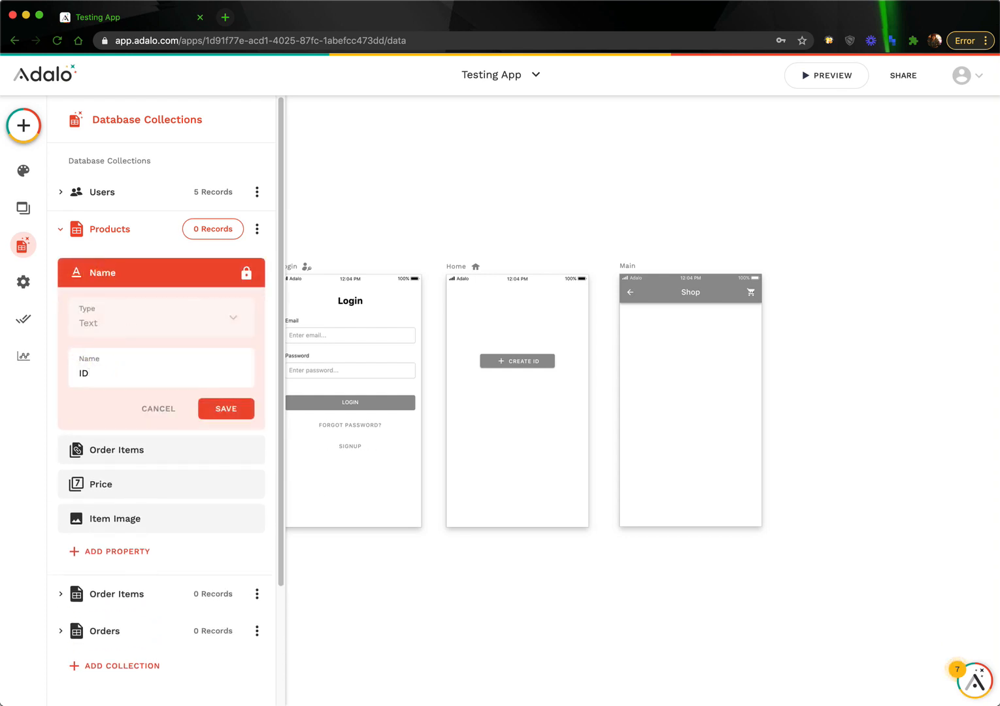
{"action": "left_click", "coordinate": [226, 412]}
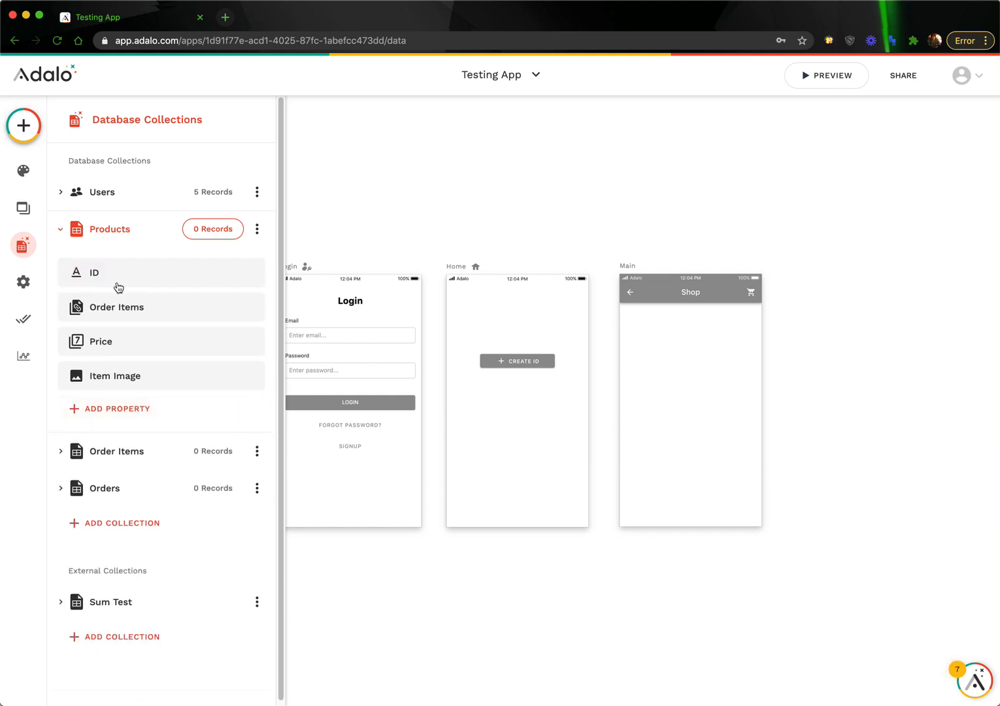
{"action": "left_click", "coordinate": [508, 383]}
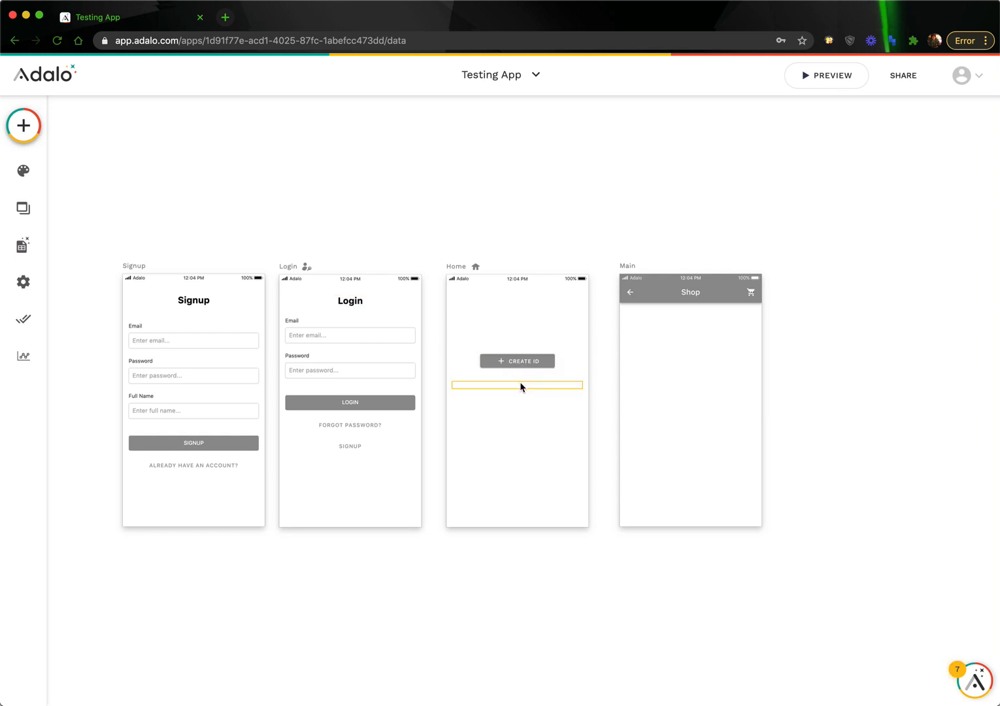
{"action": "left_click", "coordinate": [521, 390]}
Open passwordwolf.com in a new browser tab
{"action": "left_click", "coordinate": [225, 17]}
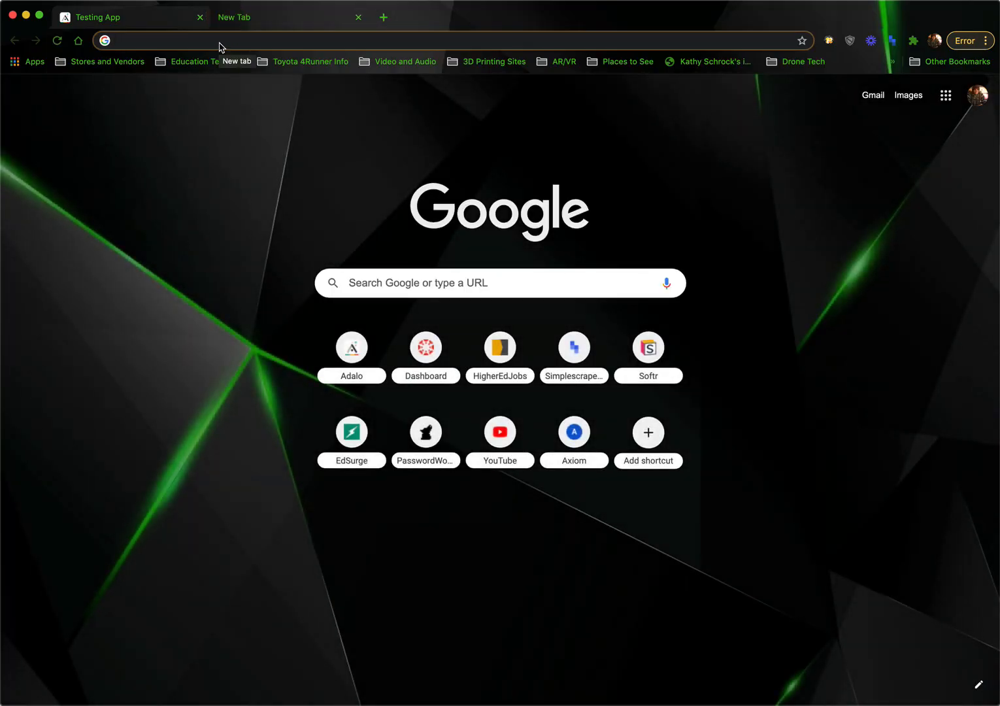
{"action": "type", "text": "passwordwo"}
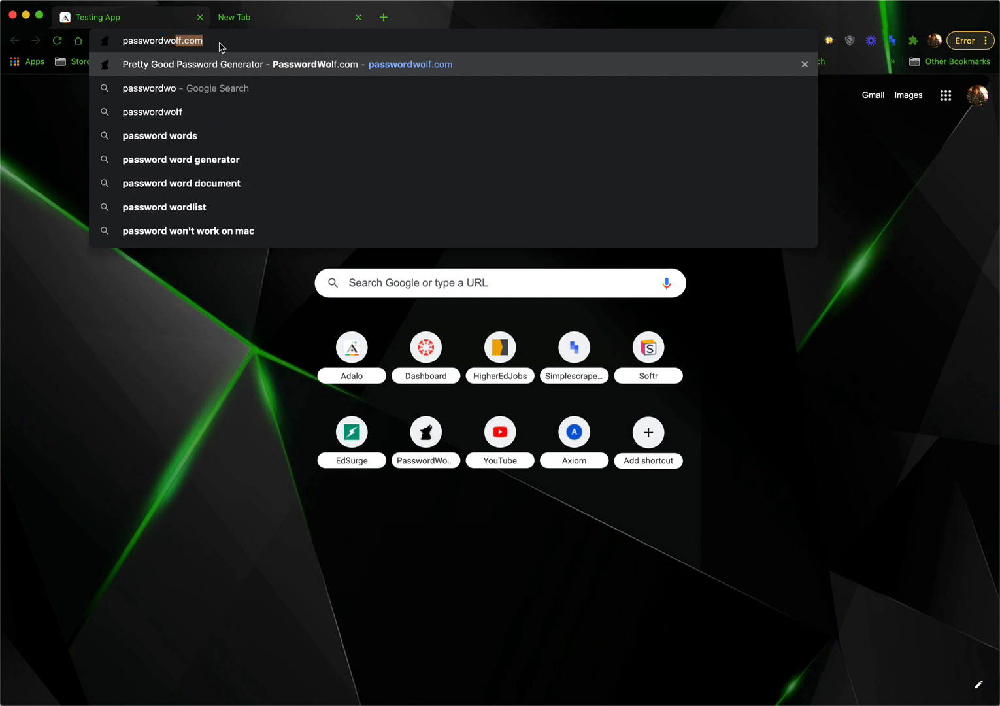
{"action": "type", "text": "lf.com"}
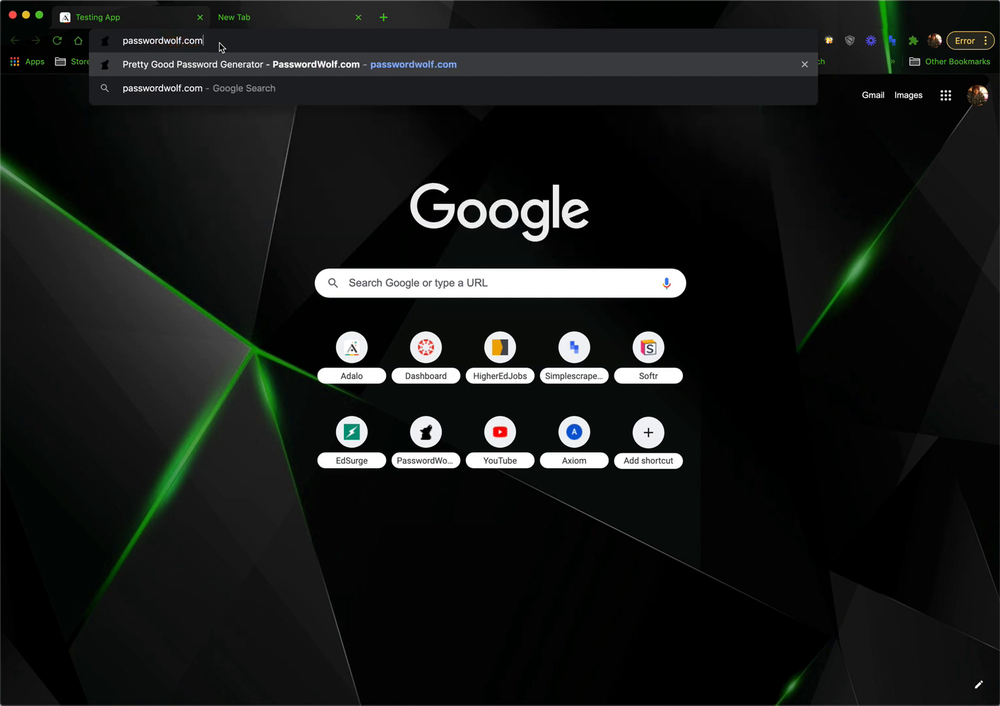
{"action": "key", "text": "Return"}
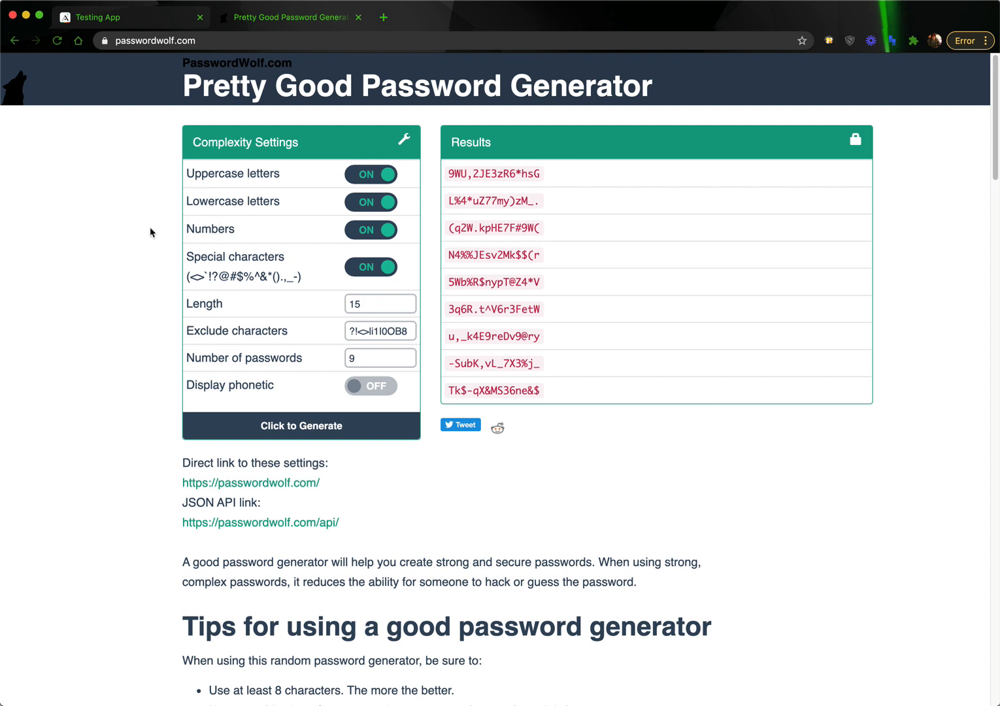
Find the API Usage section and copy the example URL that returns passwords as JSON
{"action": "scroll", "coordinate": [96, 264], "scroll_direction": "down", "scroll_amount": 8}
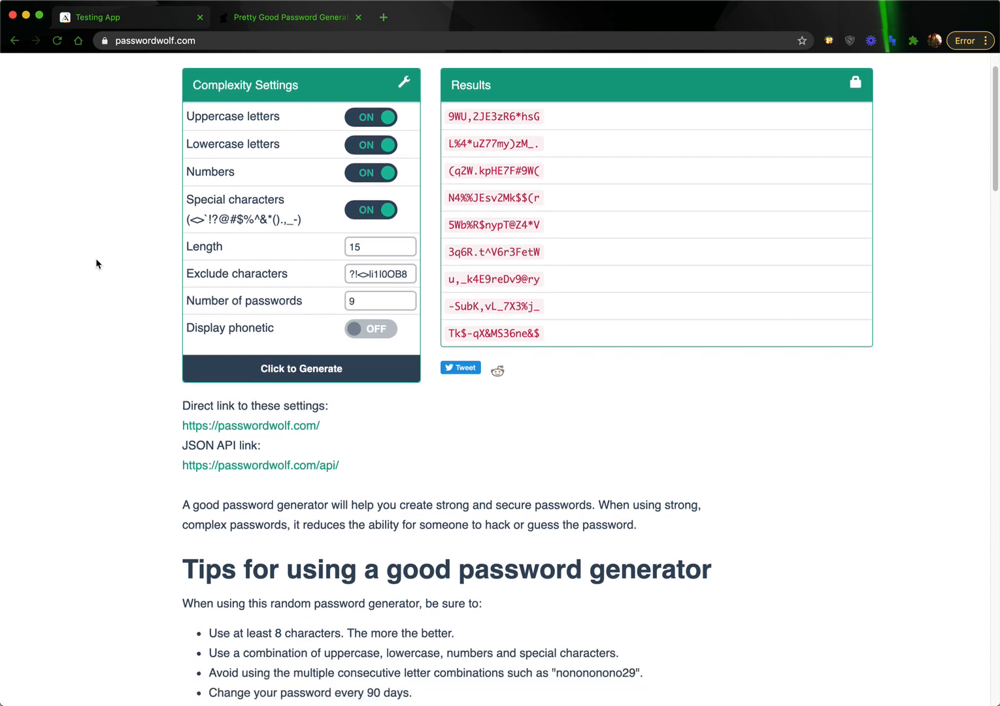
{"action": "scroll", "coordinate": [298, 226], "scroll_direction": "up", "scroll_amount": 8}
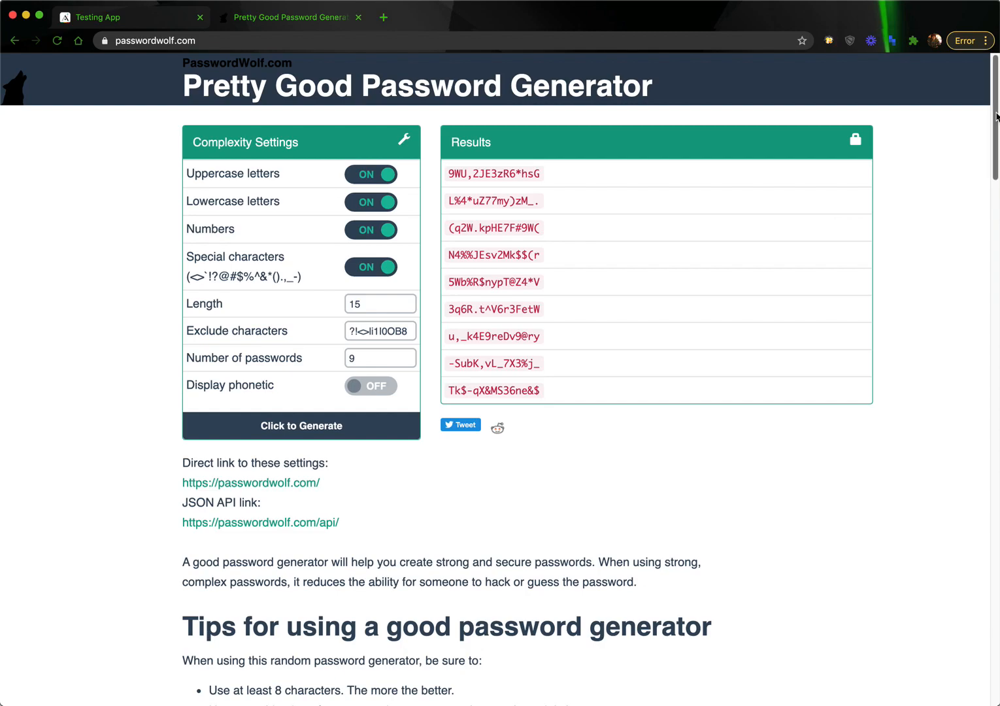
{"action": "left_click_drag", "start_coordinate": [995, 114], "coordinate": [997, 638]}
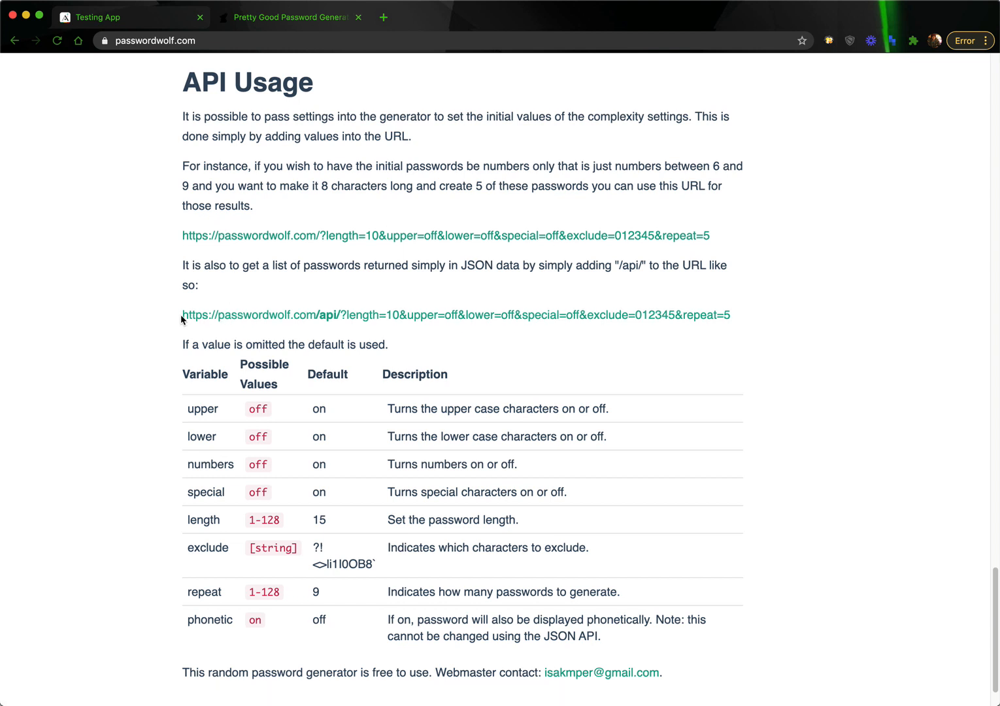
{"action": "left_click_drag", "start_coordinate": [180, 318], "coordinate": [732, 314]}
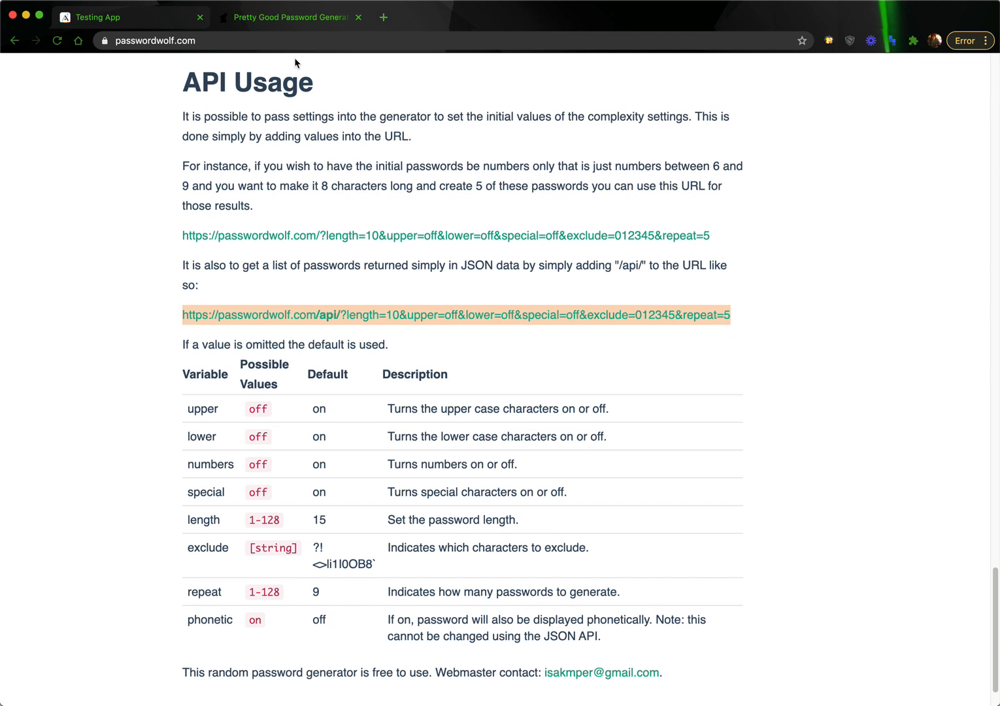
Switch back to Adalo and add the Get Dropbox Folders custom action to the Create ID button on the Home screen
{"action": "left_click", "coordinate": [144, 23]}
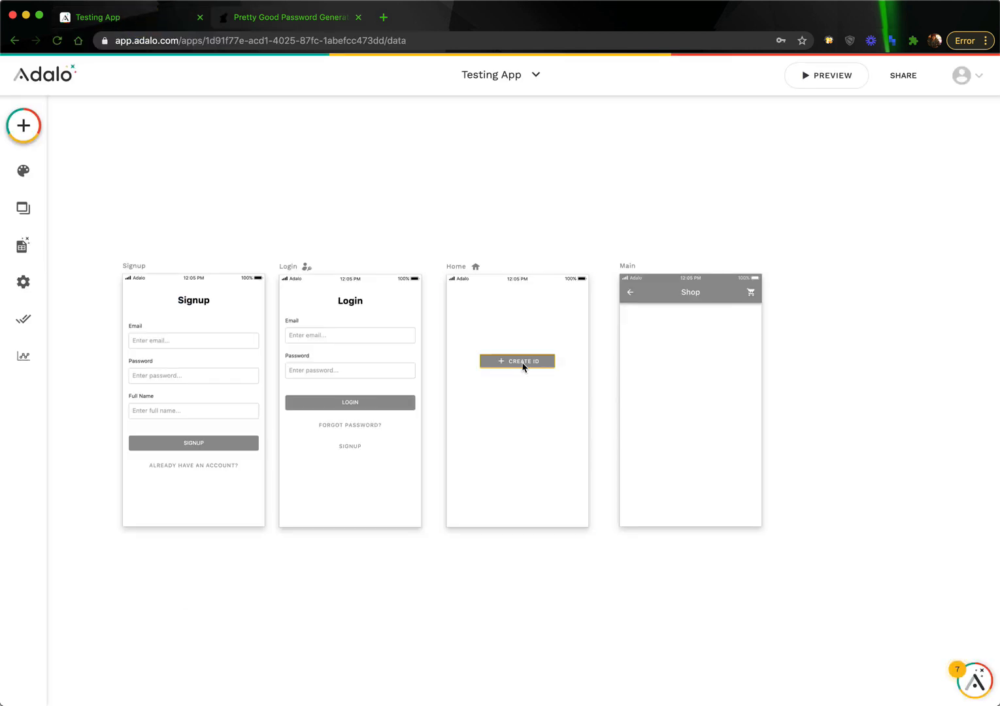
{"action": "left_click", "coordinate": [524, 359]}
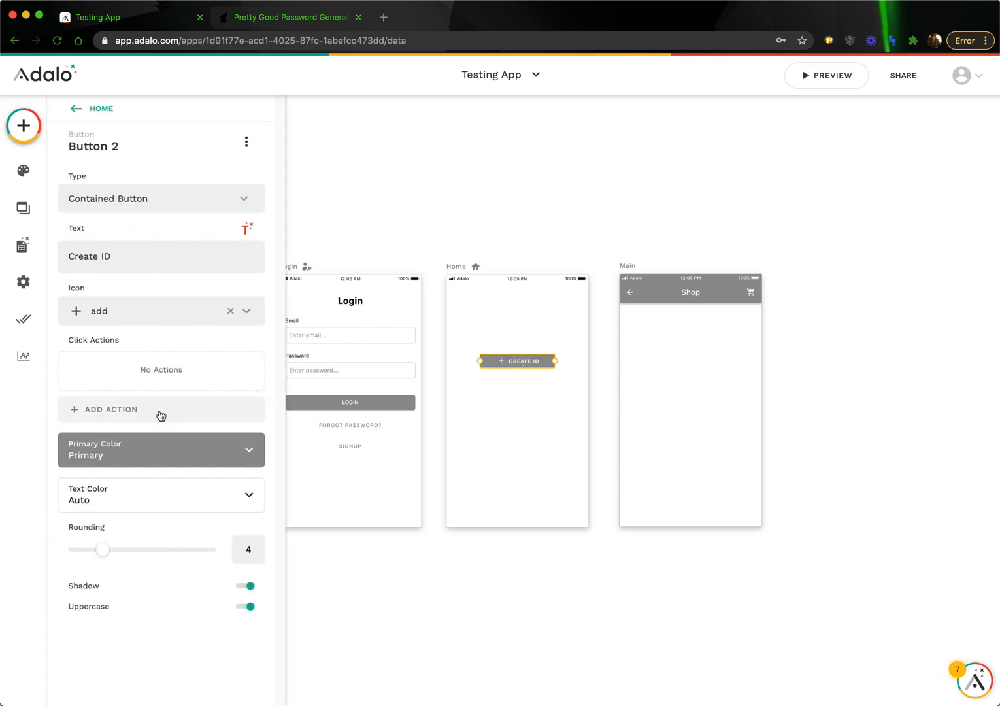
{"action": "left_click", "coordinate": [157, 413]}
{"action": "mouse_move", "coordinate": [167, 333]}
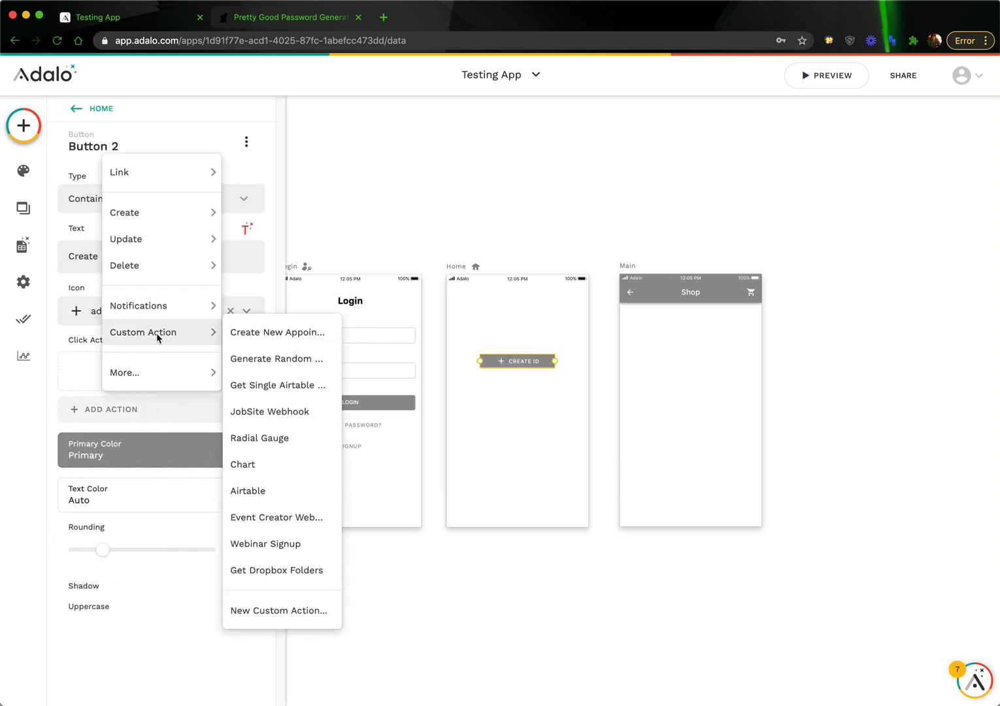
{"action": "left_click", "coordinate": [282, 571]}
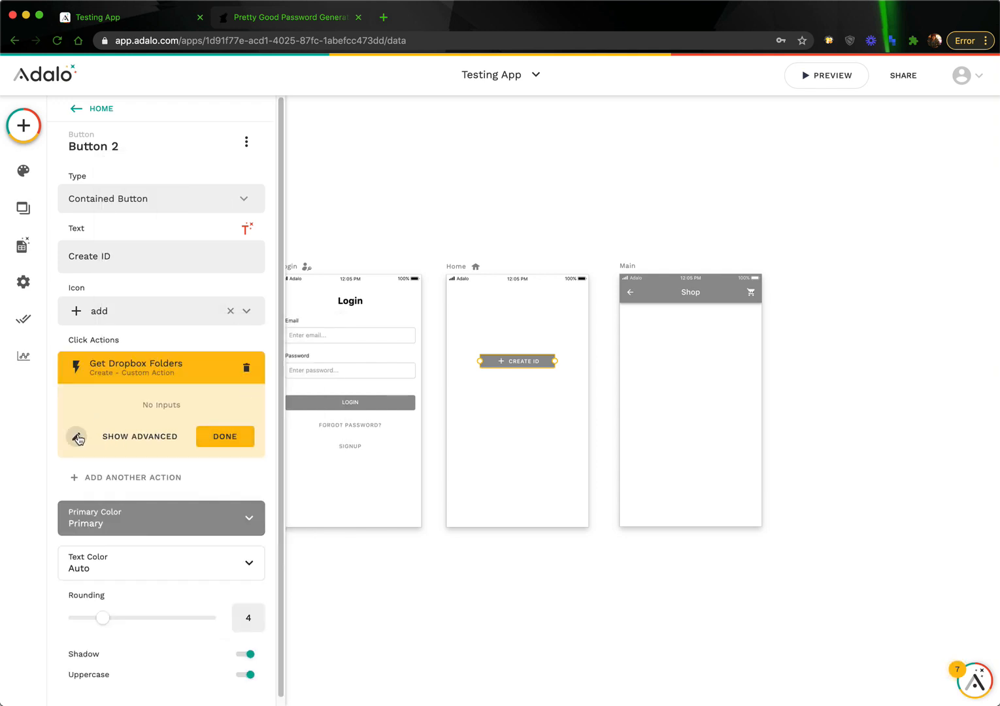
Edit the custom action, rename it Generate ID, and continue to its API request settings
{"action": "left_click", "coordinate": [77, 437]}
{"action": "left_click_drag", "start_coordinate": [410, 355], "coordinate": [311, 357]}
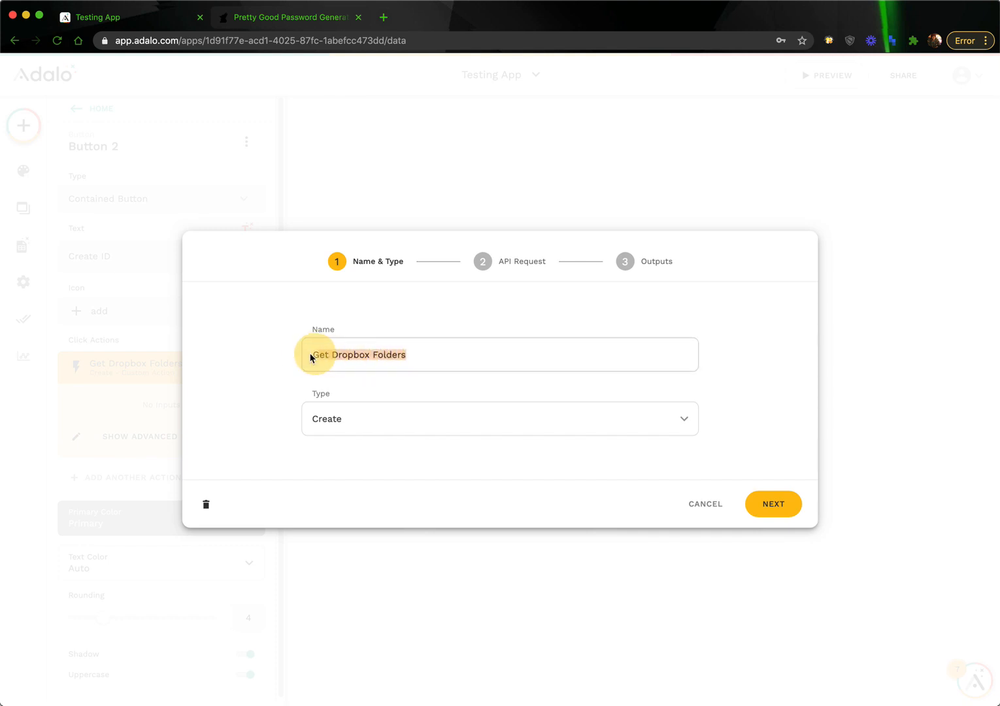
{"action": "type", "text": "G"}
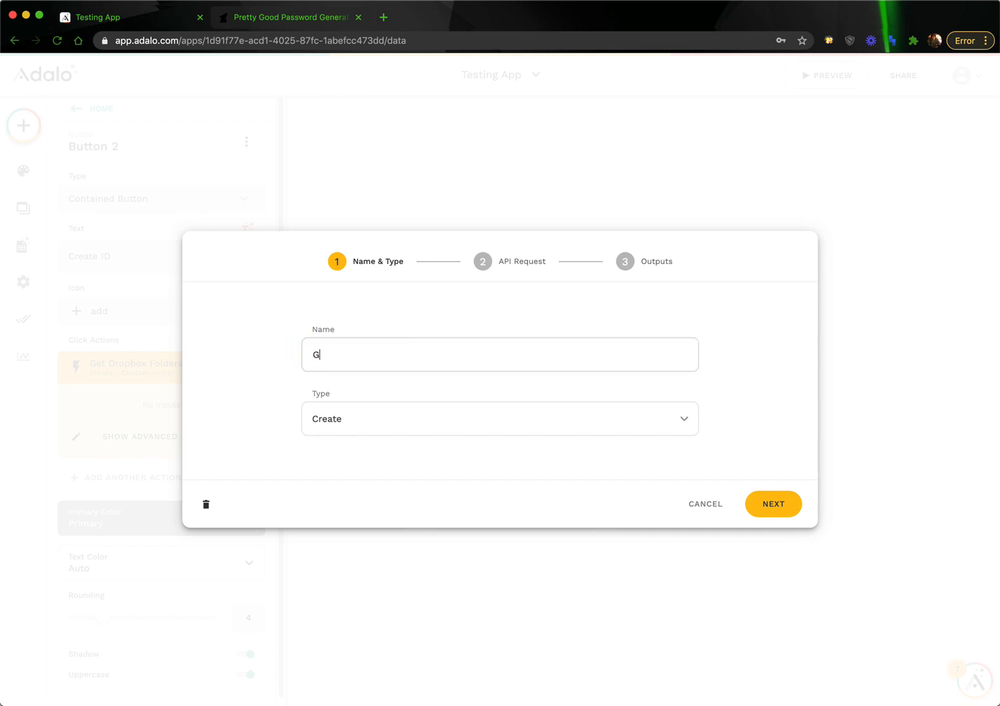
{"action": "type", "text": "enerate ID"}
{"action": "left_click", "coordinate": [777, 504]}
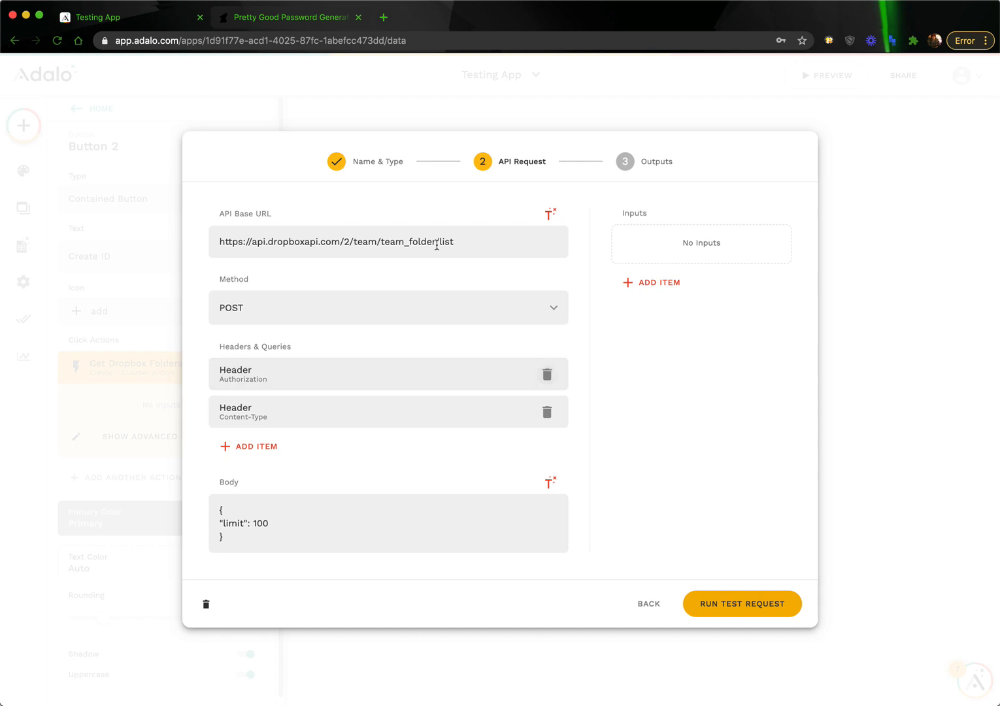
Set the request method to GET and delete the Authorization and Content-Type headers
{"action": "left_click", "coordinate": [505, 315]}
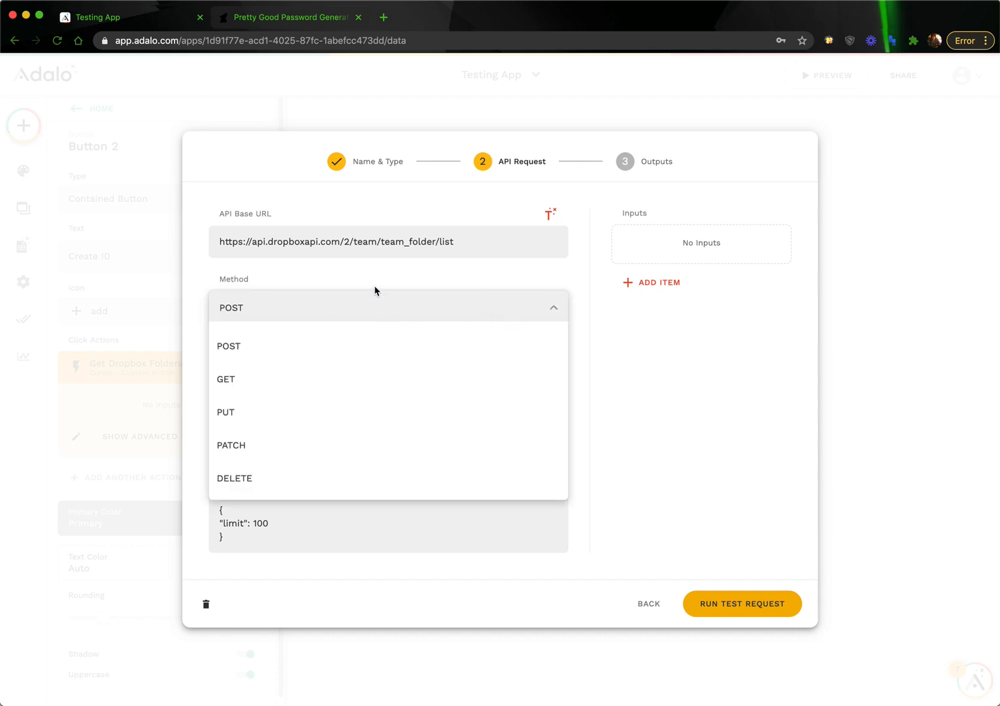
{"action": "left_click", "coordinate": [288, 384]}
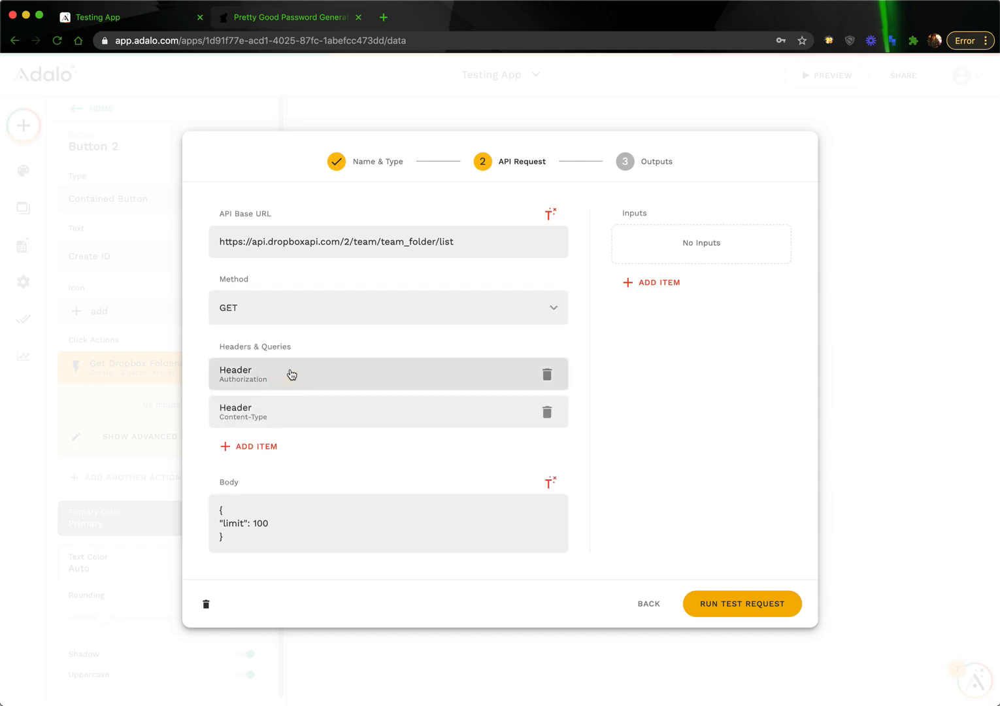
{"action": "left_click", "coordinate": [545, 376]}
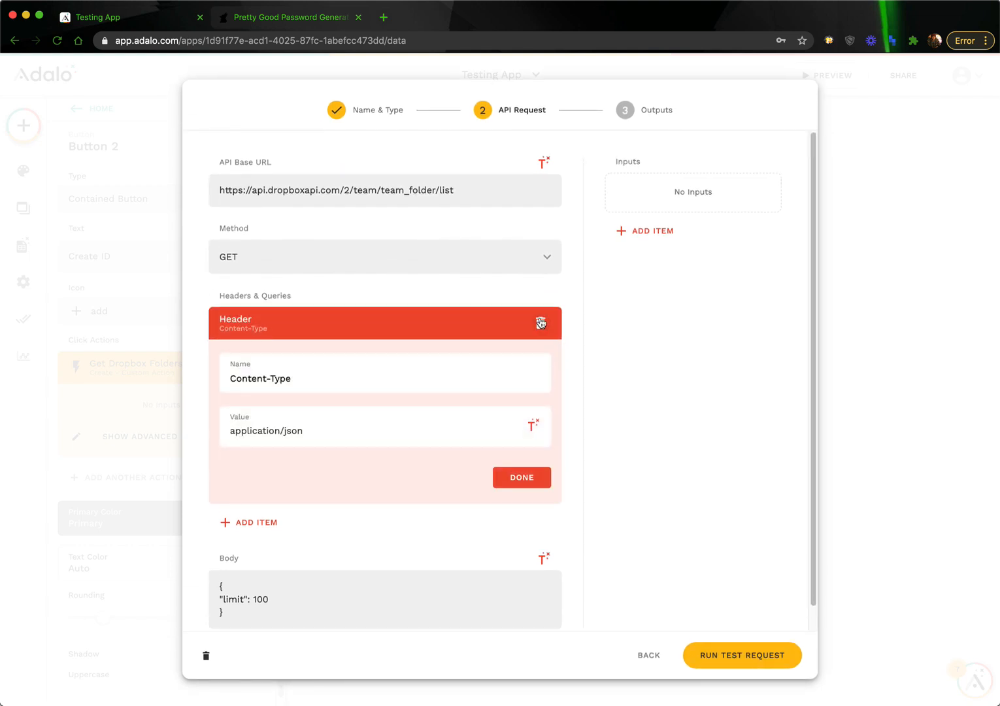
{"action": "left_click", "coordinate": [540, 322]}
Clear all the JSON from the request body
{"action": "left_click", "coordinate": [245, 520]}
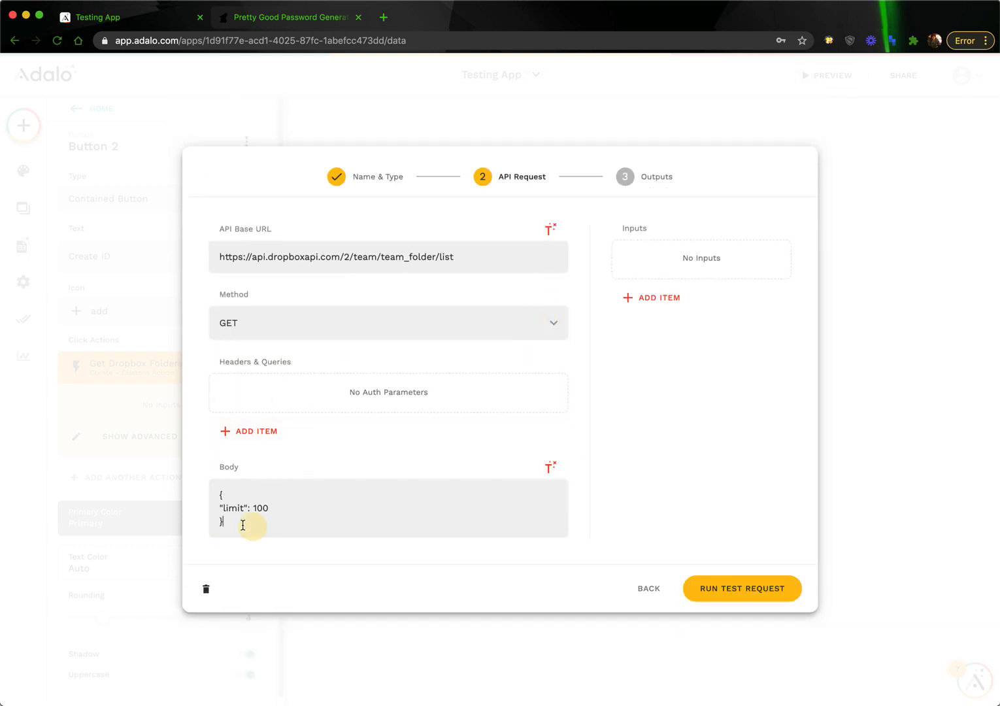
{"action": "key", "text": "BackSpace"}
{"action": "key", "text": "BackSpace"}
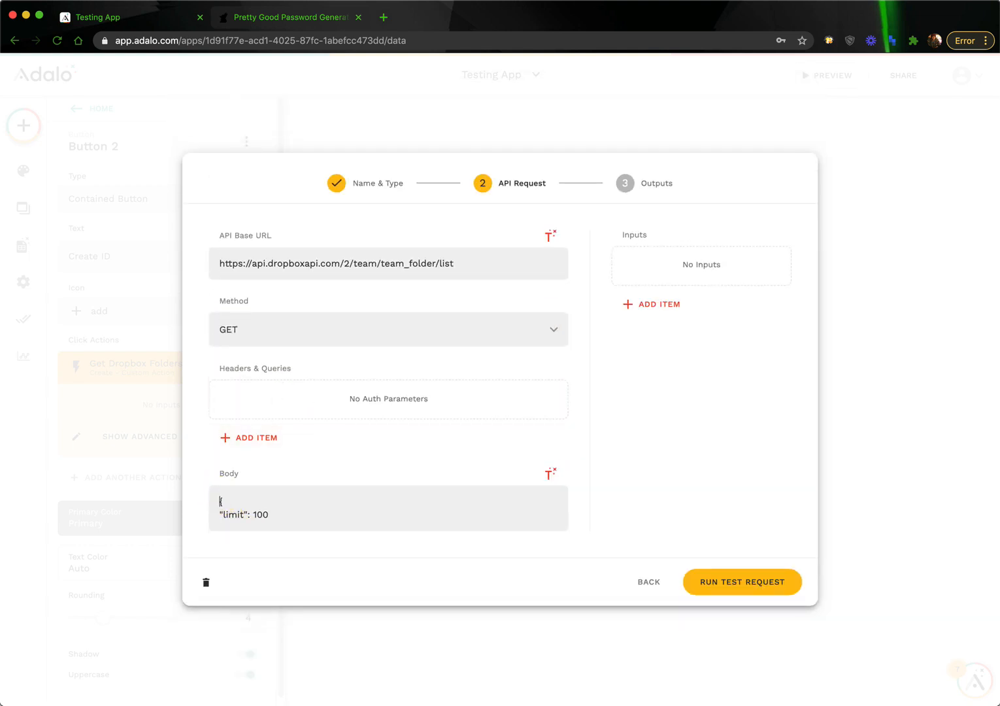
{"action": "left_click", "coordinate": [266, 516]}
{"action": "key", "text": "BackSpace"}
{"action": "key", "text": "BackSpace"}
{"action": "key", "text": "BackSpace"}
{"action": "key", "text": "BackSpace"}
{"action": "key", "text": "BackSpace"}
{"action": "key", "text": "BackSpace"}
{"action": "key", "text": "BackSpace"}
{"action": "key", "text": "BackSpace"}
{"action": "key", "text": "BackSpace"}
{"action": "key", "text": "BackSpace"}
{"action": "key", "text": "BackSpace"}
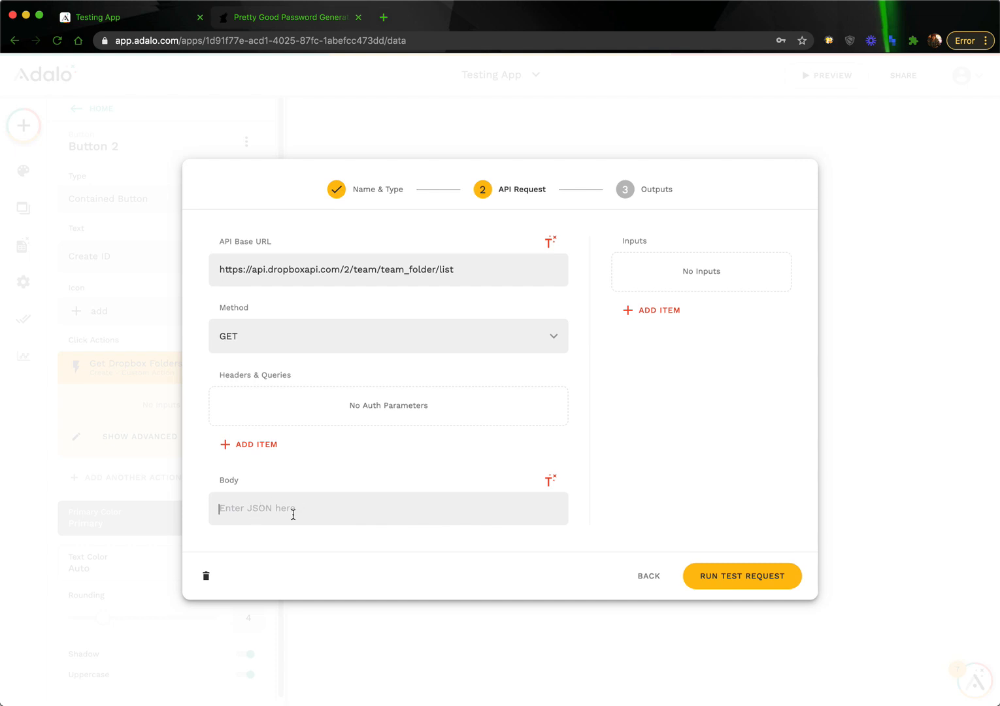
Replace the API base URL with the copied PasswordWolf URL and check it against the site's API Usage section
{"action": "triple_click", "coordinate": [458, 267]}
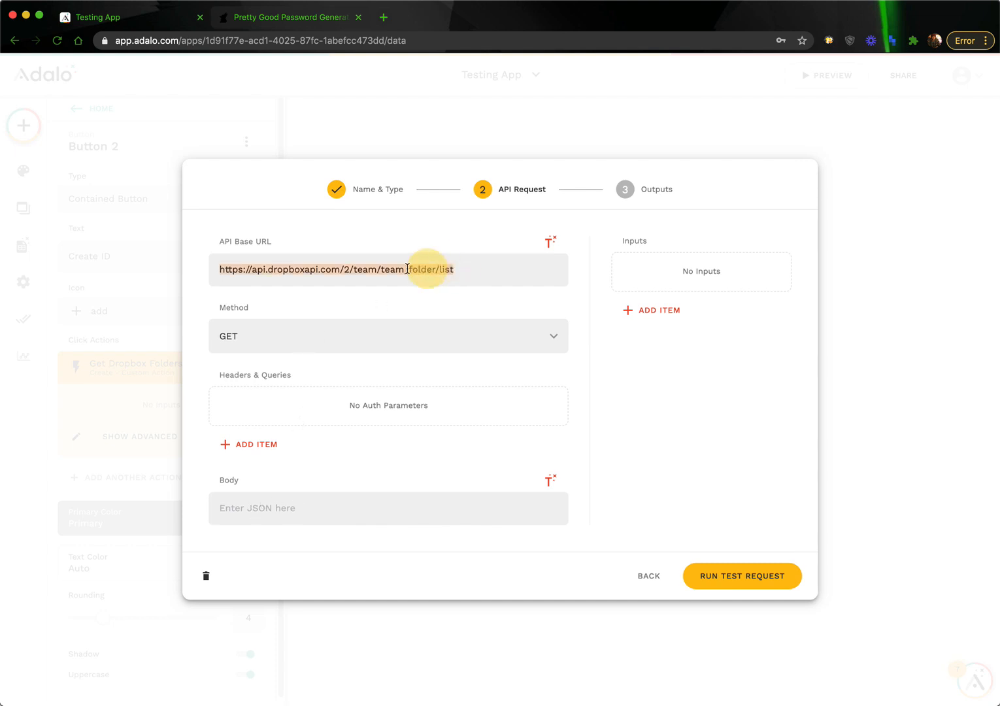
{"action": "key", "text": "ctrl+v"}
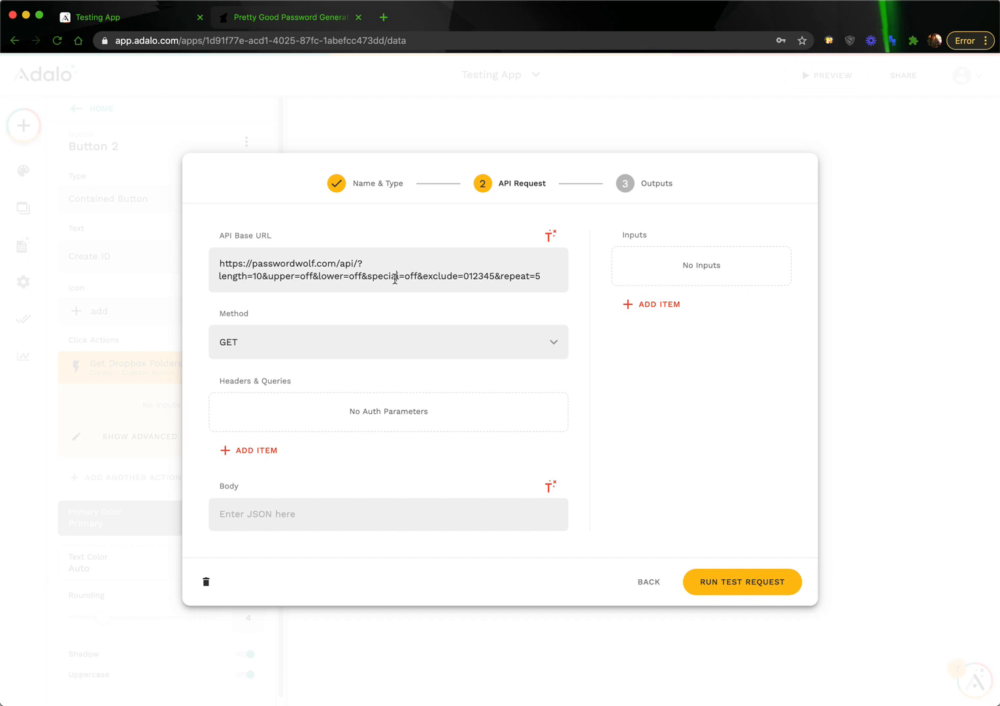
{"action": "left_click", "coordinate": [310, 19]}
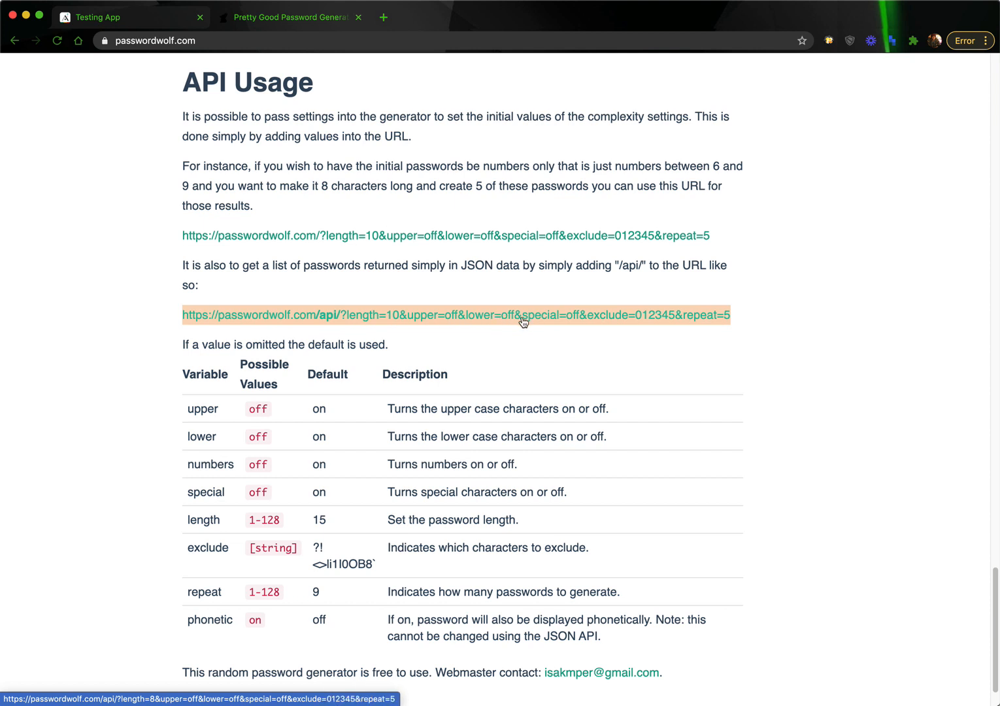
{"action": "left_click", "coordinate": [144, 20]}
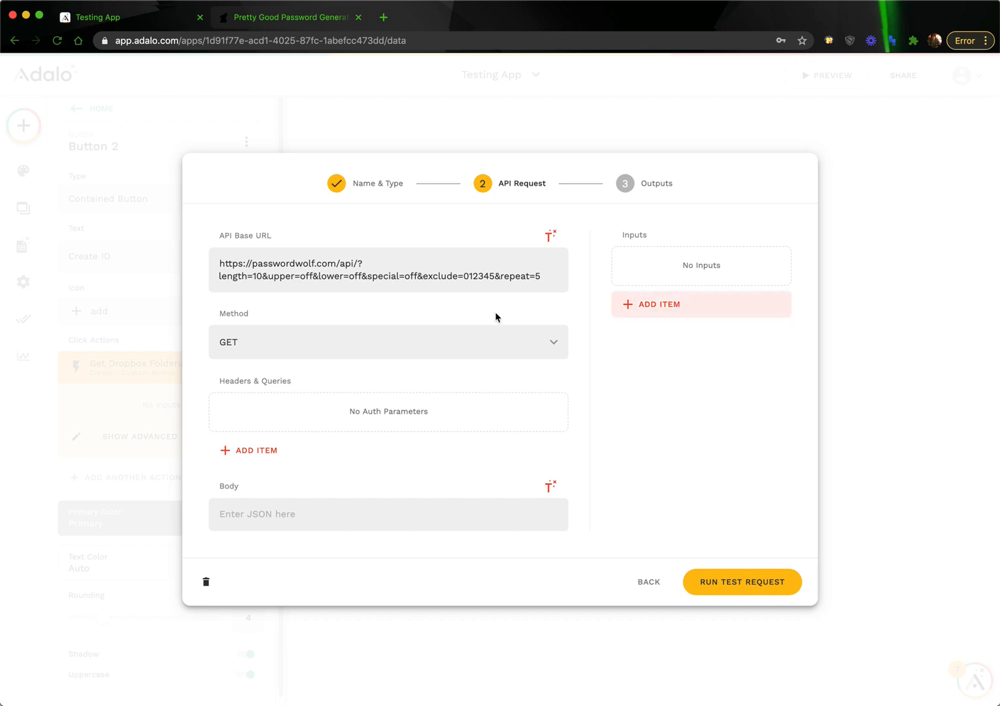
Remove the value 10 from the length parameter in the API base URL
{"action": "left_click", "coordinate": [262, 276]}
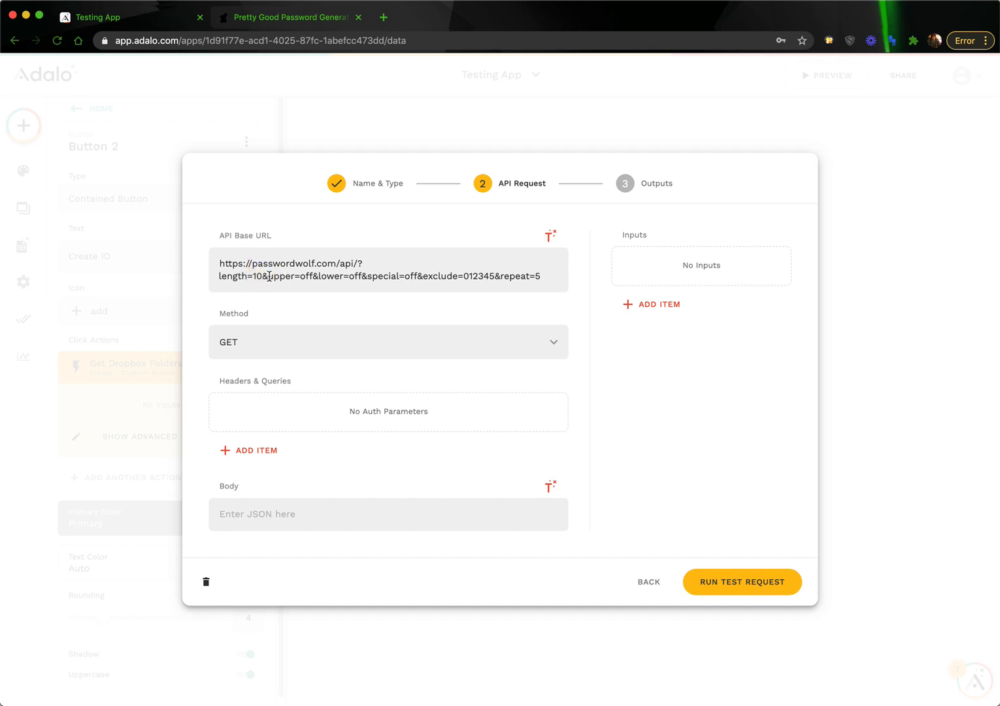
{"action": "key", "text": "BackSpace"}
{"action": "key", "text": "BackSpace"}
Add a number input named "ID Length" with the example value 4 to the API request
{"action": "left_click", "coordinate": [633, 306]}
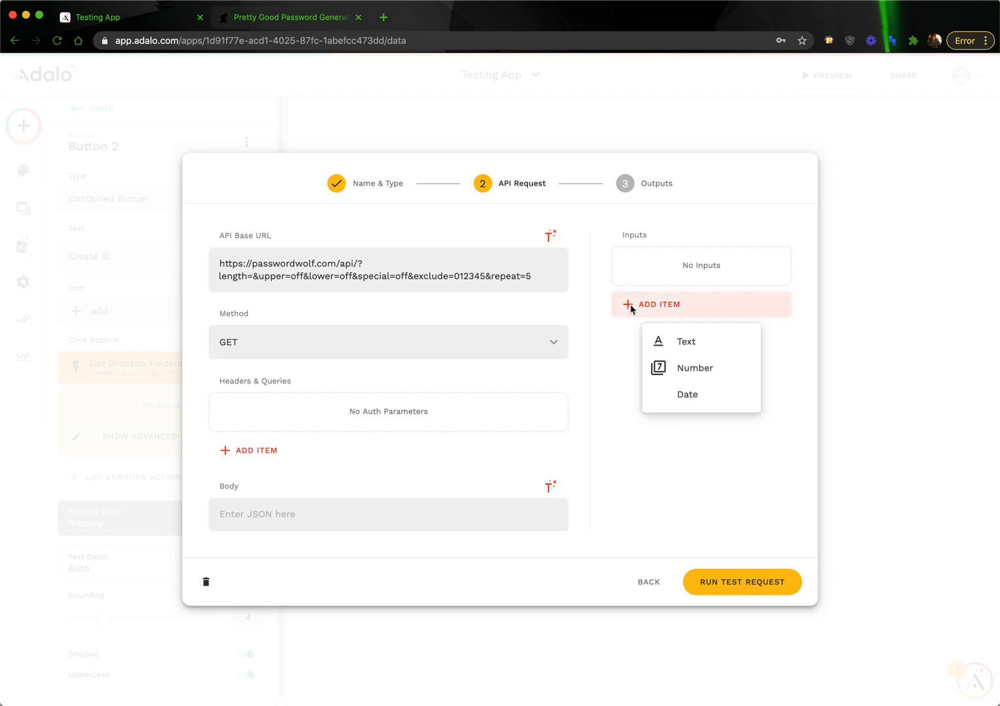
{"action": "left_click", "coordinate": [693, 370]}
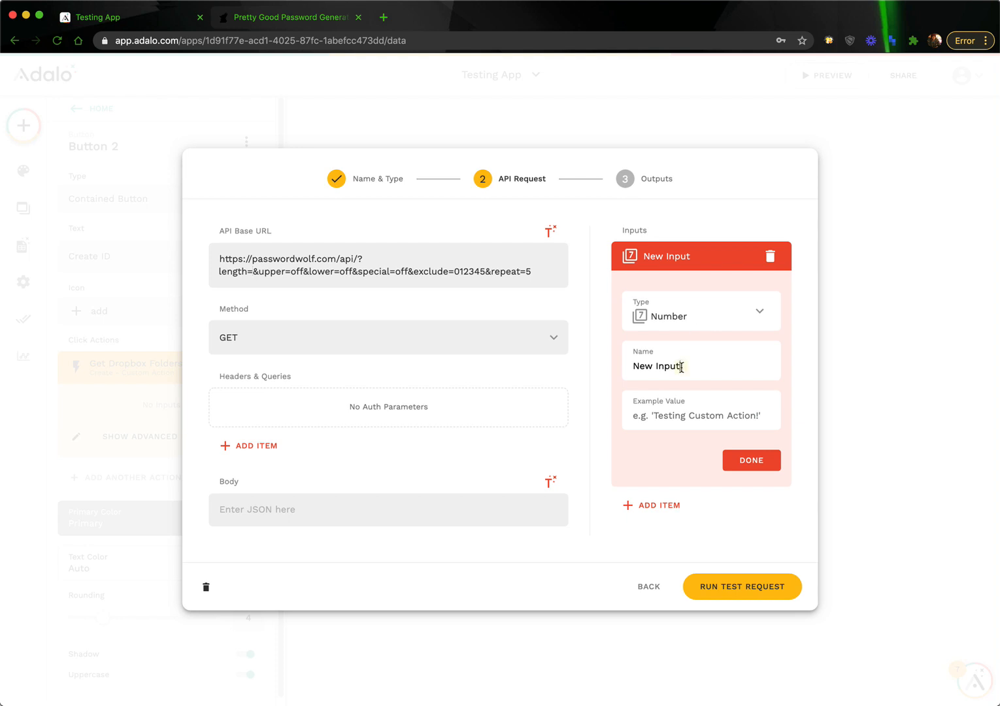
{"action": "left_click_drag", "start_coordinate": [681, 366], "coordinate": [632, 366]}
{"action": "type", "text": "I"}
{"action": "key", "text": "BackSpace"}
{"action": "type", "text": "ID Lnegh"}
{"action": "key", "text": "BackSpace"}
{"action": "key", "text": "BackSpace"}
{"action": "key", "text": "BackSpace"}
{"action": "key", "text": "BackSpace"}
{"action": "type", "text": "ength"}
{"action": "left_click", "coordinate": [672, 413]}
{"action": "type", "text": "4"}
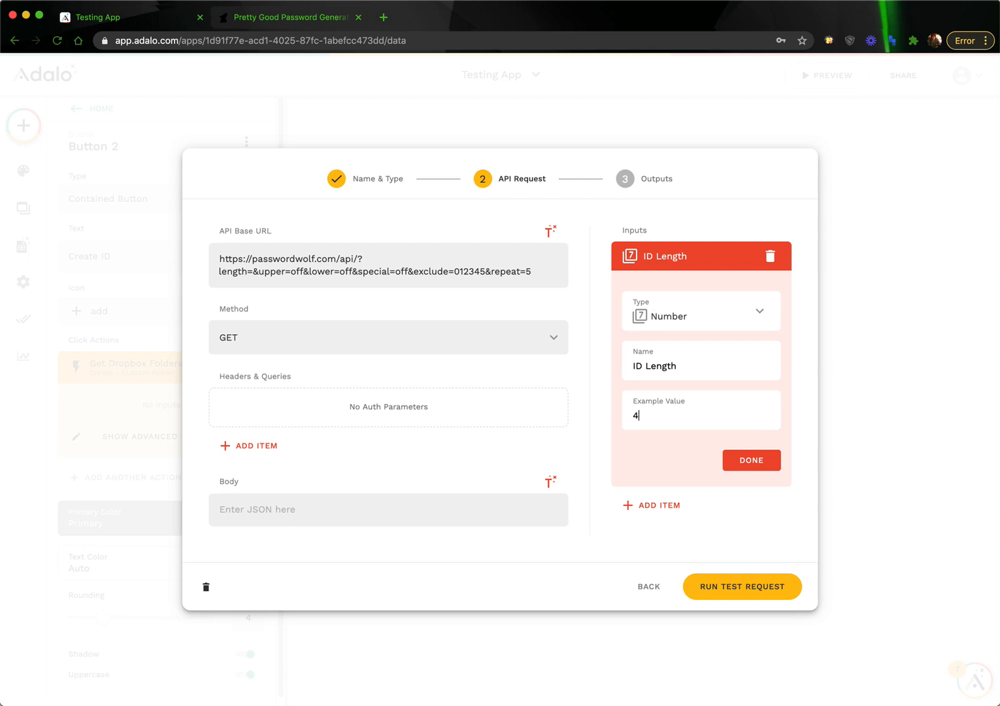
{"action": "left_click", "coordinate": [750, 461]}
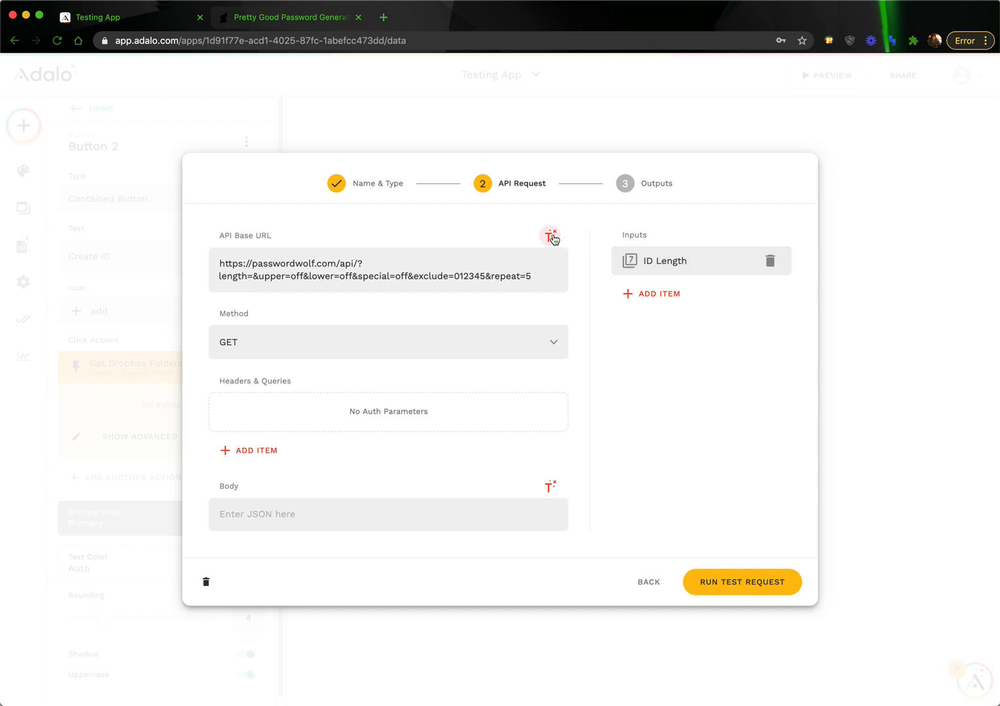
Insert the ID Length input as the value of the length parameter in the API base URL
{"action": "left_click", "coordinate": [249, 277]}
{"action": "left_click", "coordinate": [550, 236]}
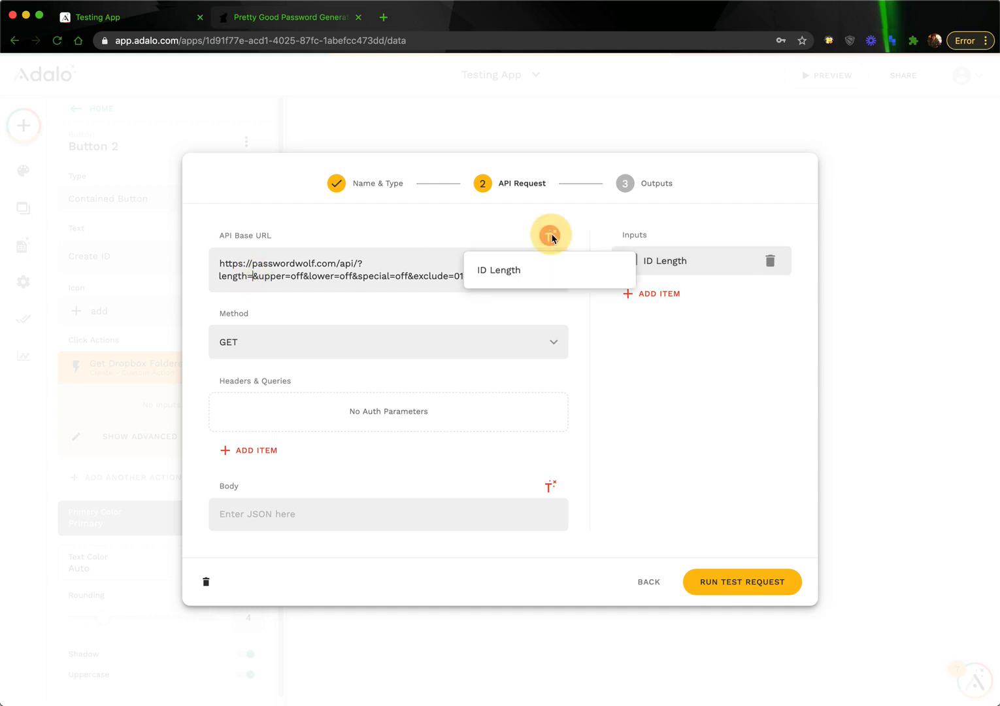
{"action": "left_click", "coordinate": [559, 273]}
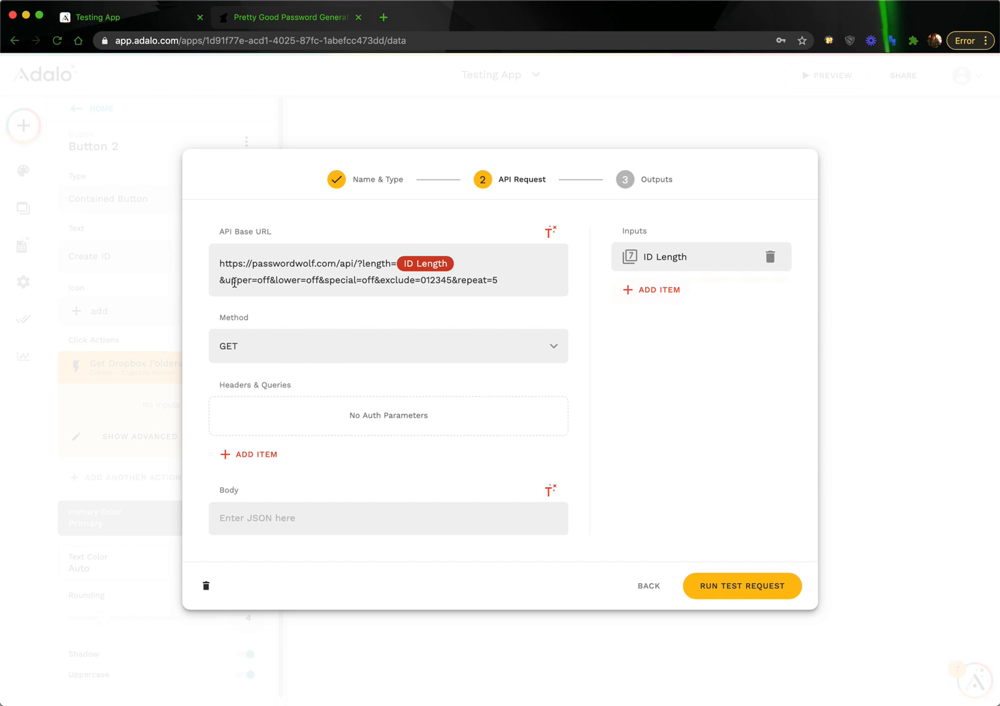
Add a text input named "Uppercase (on/off)" with the example value "on"
{"action": "left_click", "coordinate": [665, 293]}
{"action": "left_click", "coordinate": [663, 326]}
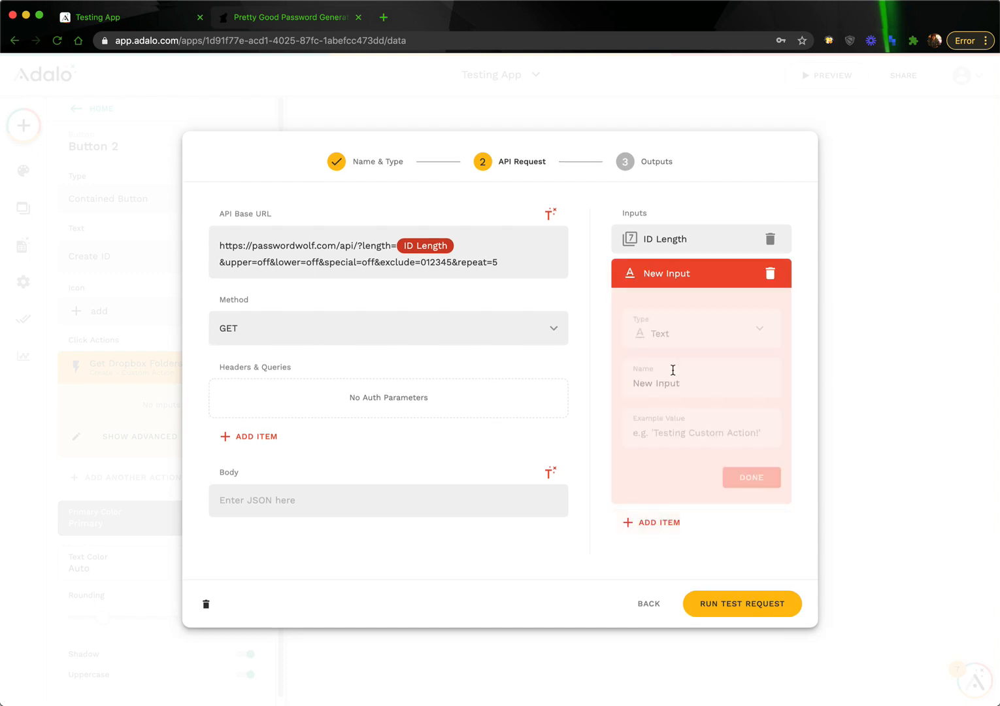
{"action": "left_click", "coordinate": [647, 384]}
{"action": "triple_click", "coordinate": [647, 384]}
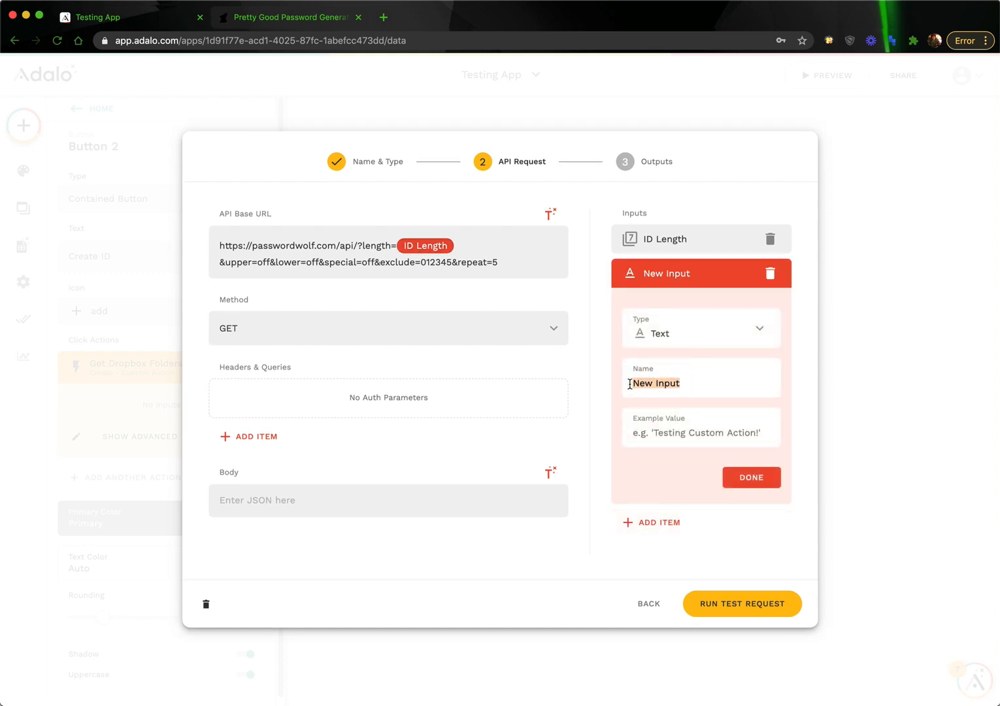
{"action": "type", "text": "Uppercase"}
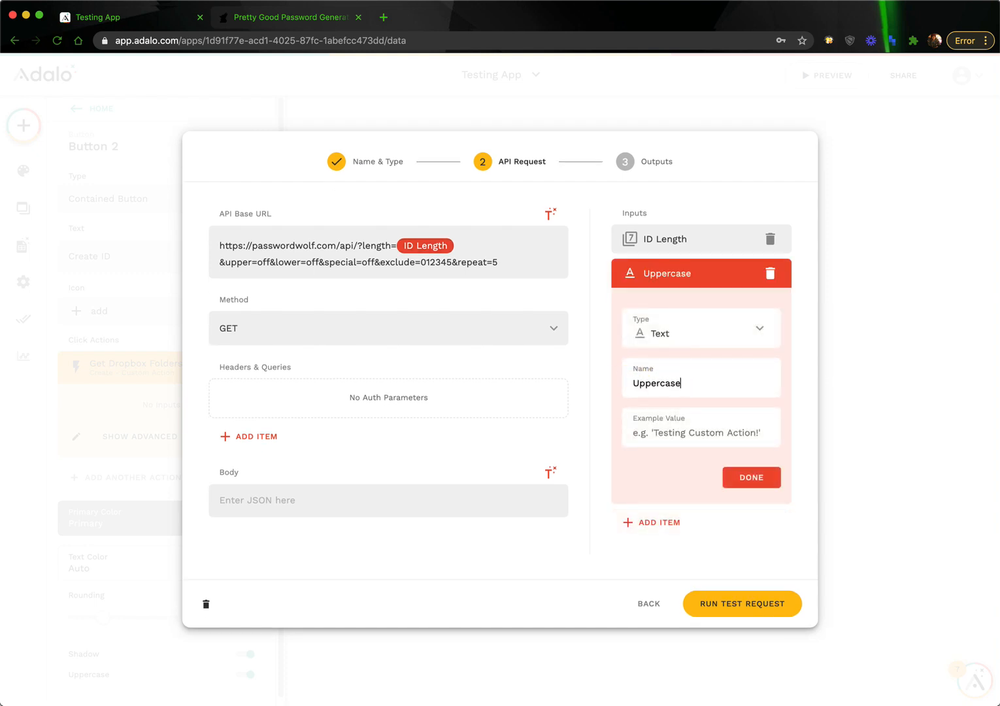
{"action": "type", "text": " (on/off"}
{"action": "left_click", "coordinate": [642, 432]}
{"action": "type", "text": "on"}
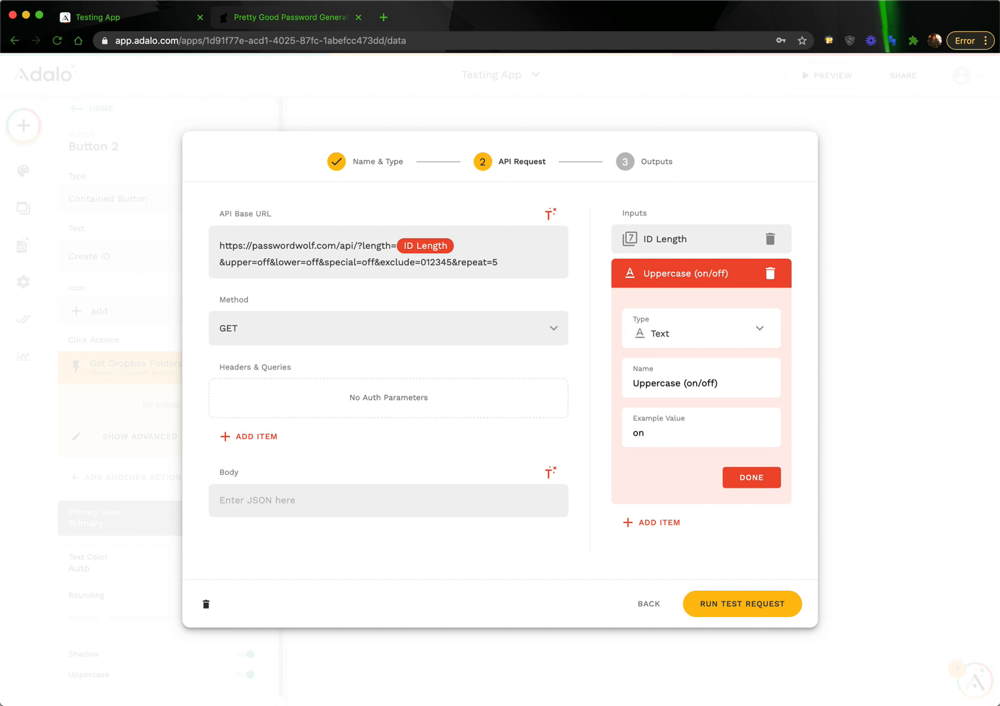
{"action": "left_click", "coordinate": [766, 479]}
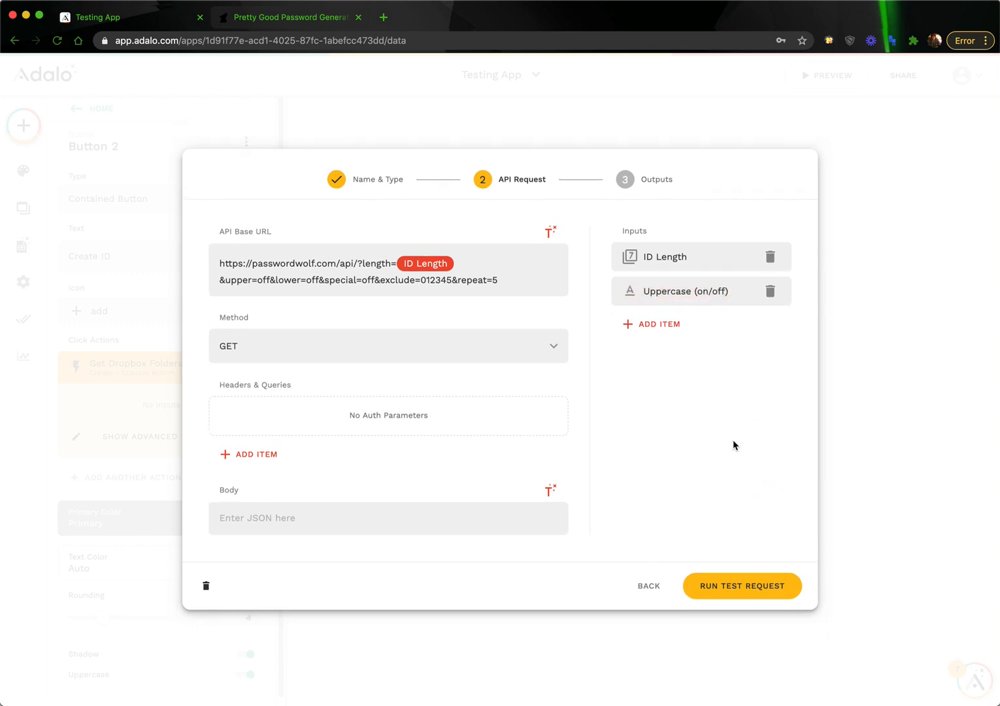
Replace the value of the upper parameter in the API base URL with the Uppercase (on/off) input
{"action": "left_click", "coordinate": [266, 279]}
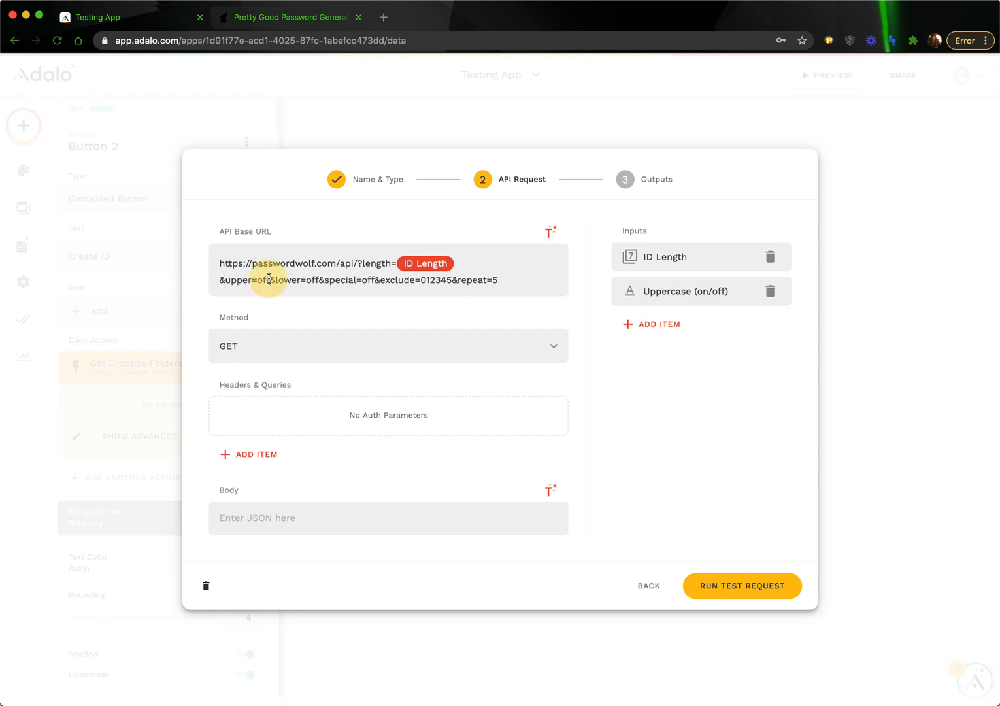
{"action": "double_click", "coordinate": [263, 280]}
{"action": "key", "text": "BackSpace"}
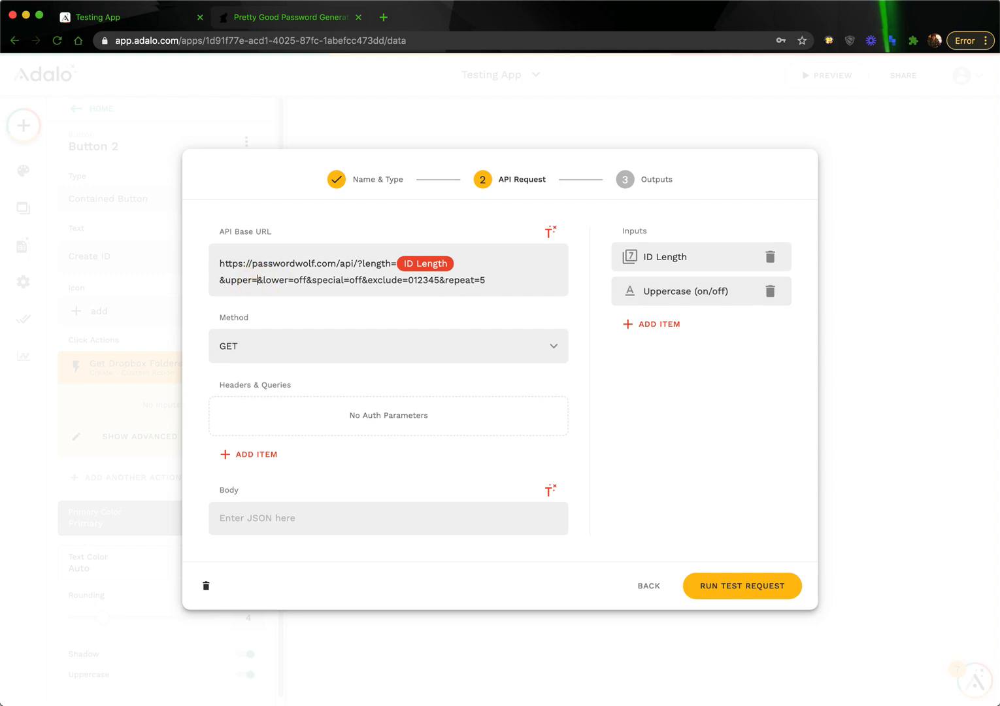
{"action": "left_click", "coordinate": [550, 231]}
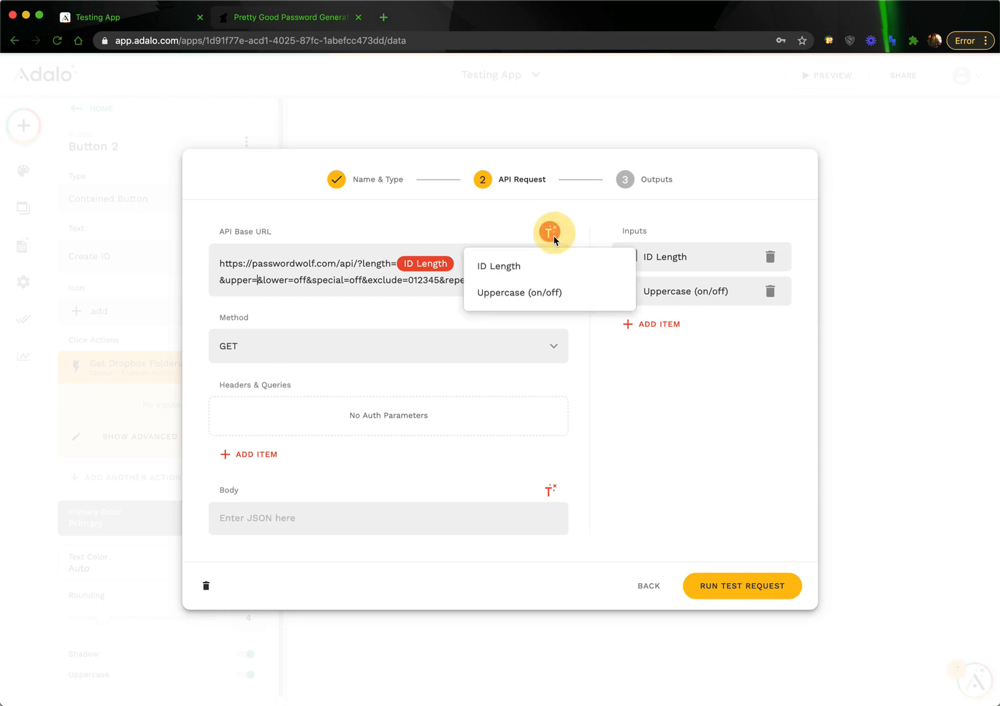
{"action": "left_click", "coordinate": [535, 294]}
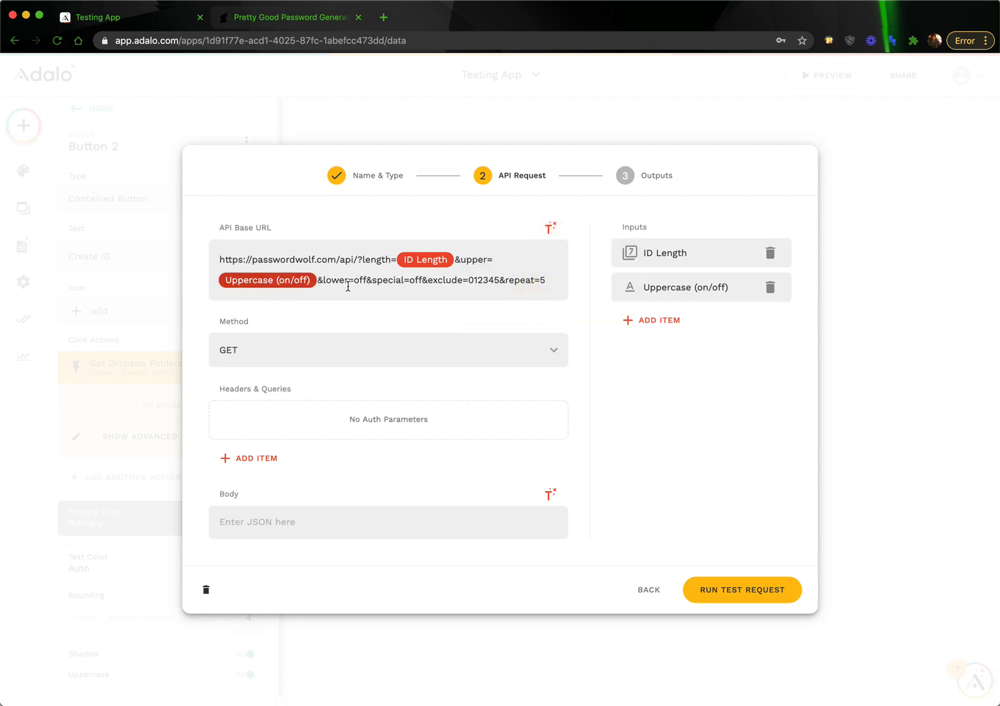
Add a text input named "Lowercase (on/off)" with the example value "off"
{"action": "left_click", "coordinate": [654, 319]}
{"action": "left_click", "coordinate": [670, 354]}
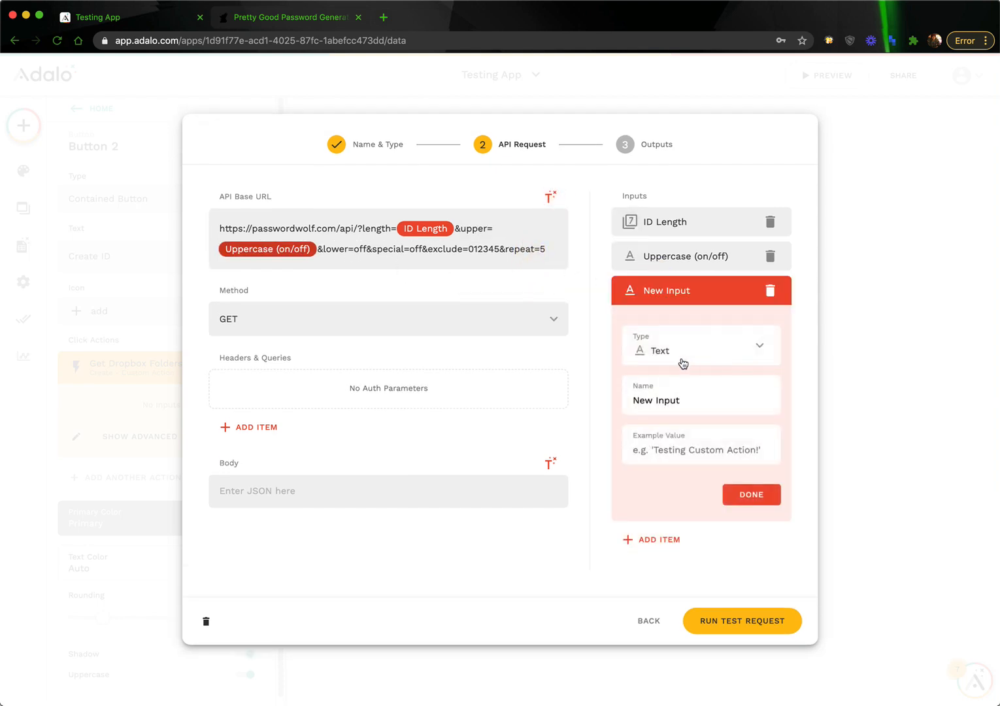
{"action": "left_click_drag", "start_coordinate": [687, 398], "coordinate": [634, 394]}
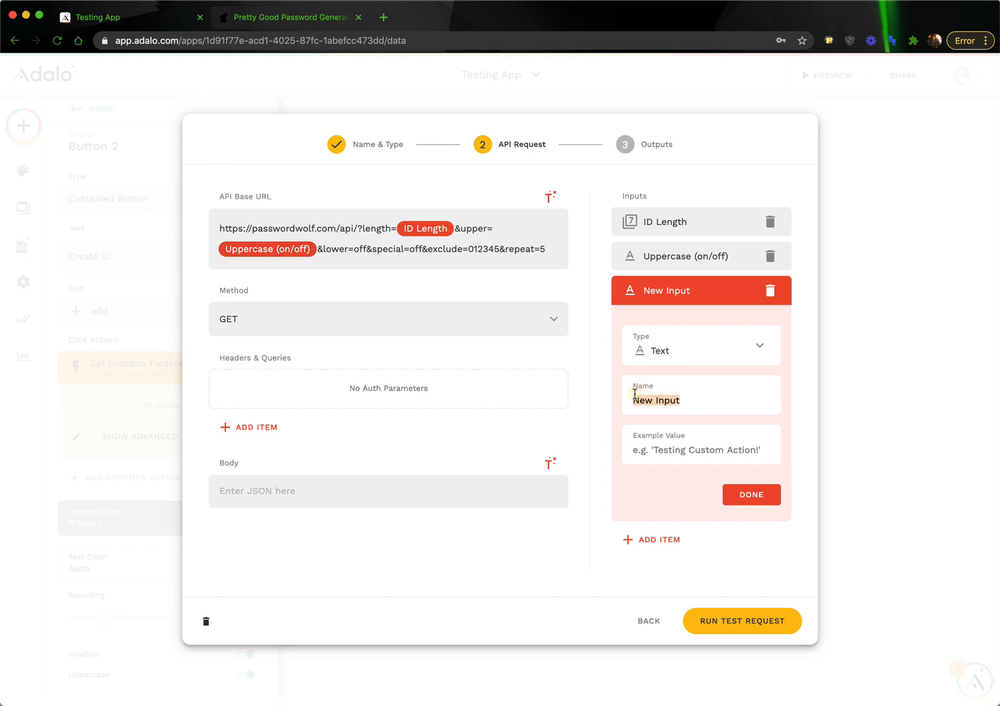
{"action": "type", "text": "Lowercase"}
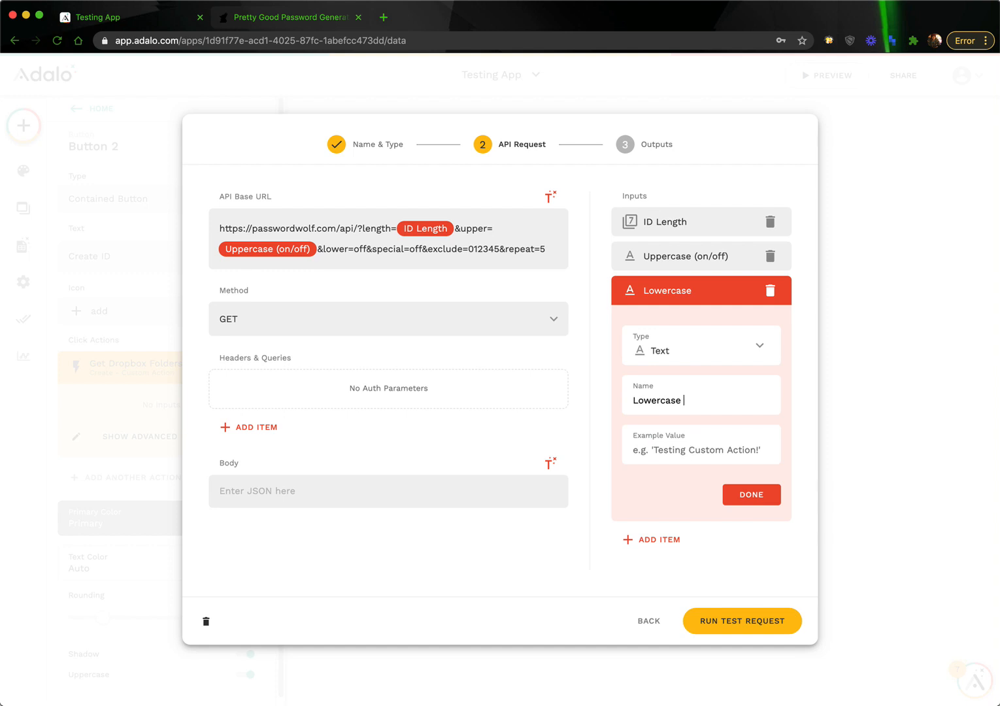
{"action": "type", "text": " (on/off"}
{"action": "left_click", "coordinate": [737, 455]}
{"action": "type", "text": "off"}
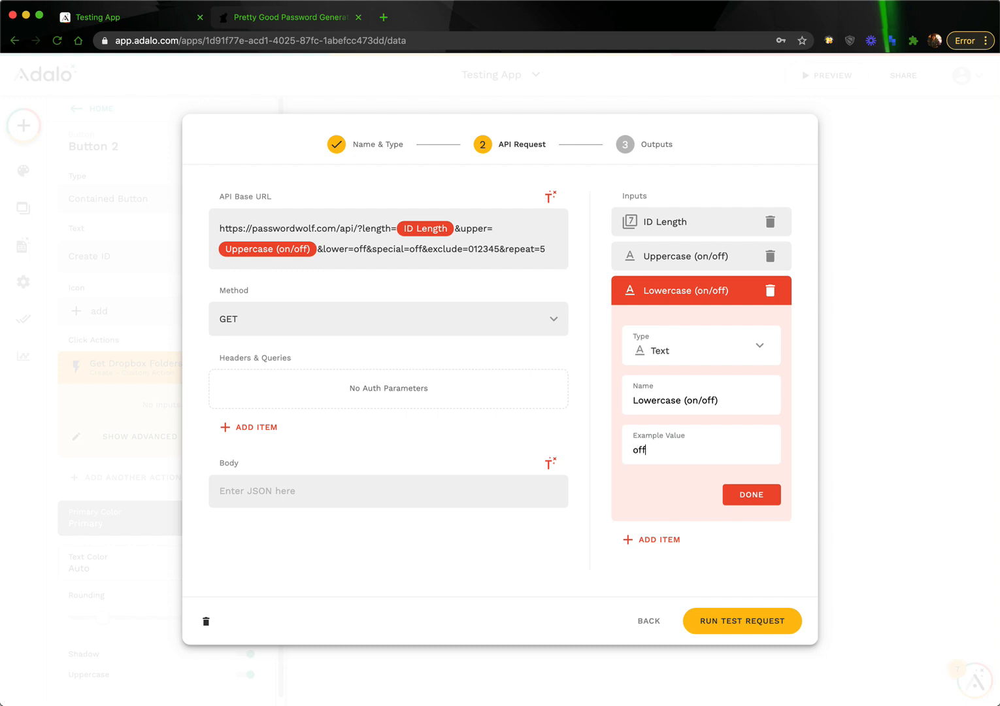
{"action": "left_click", "coordinate": [751, 497]}
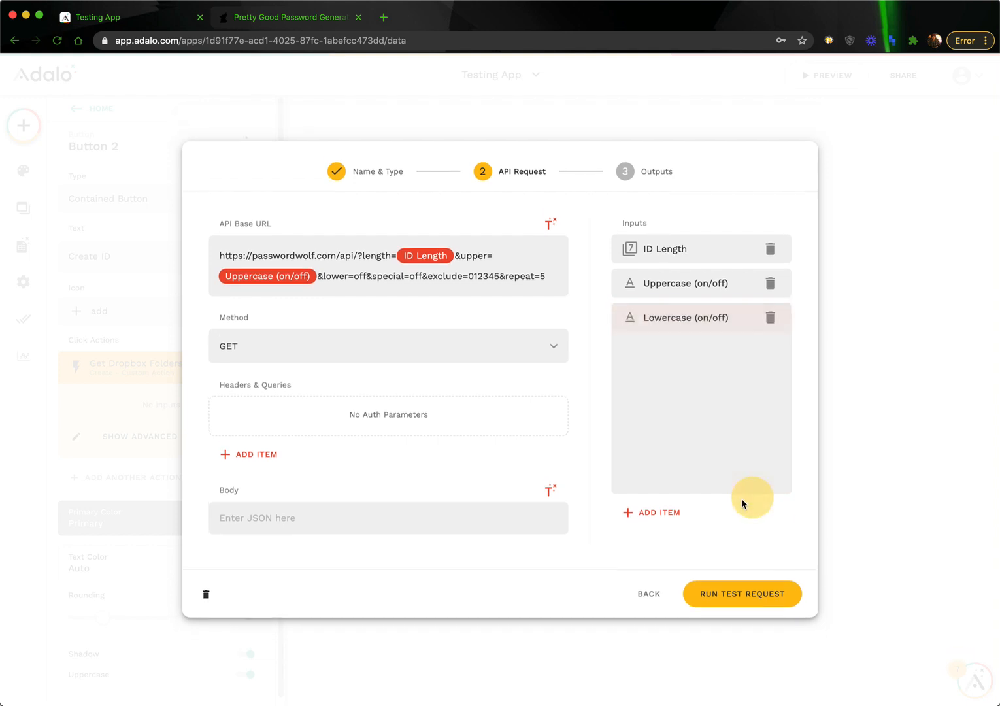
Replace the value of the lower parameter in the API base URL with the Lowercase (on/off) input
{"action": "left_click", "coordinate": [367, 280]}
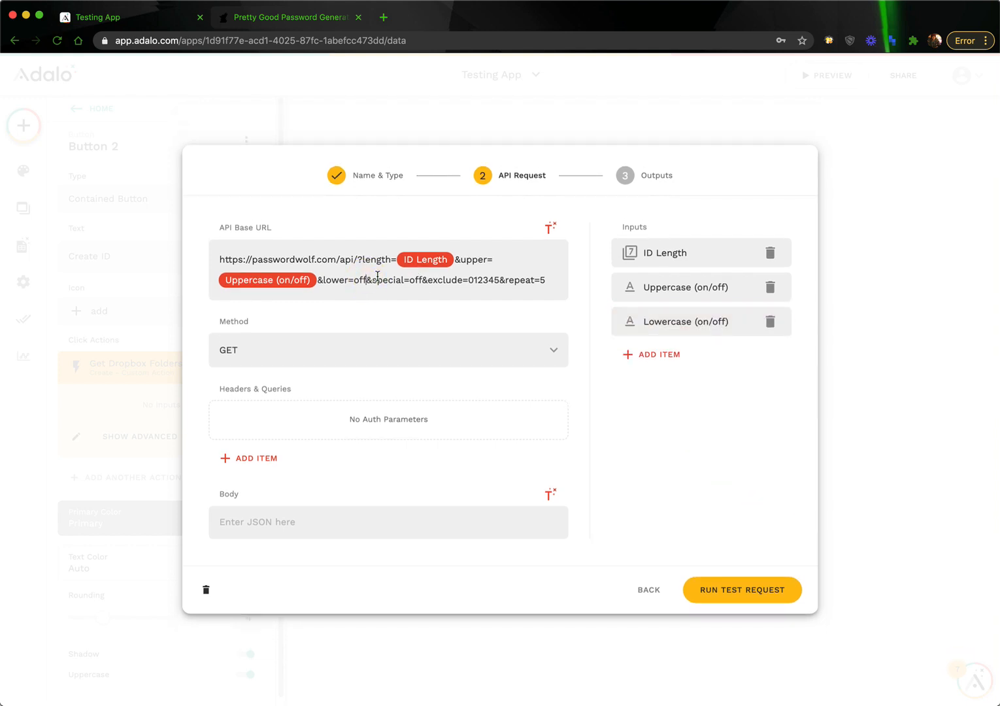
{"action": "key", "text": "BackSpace"}
{"action": "key", "text": "BackSpace"}
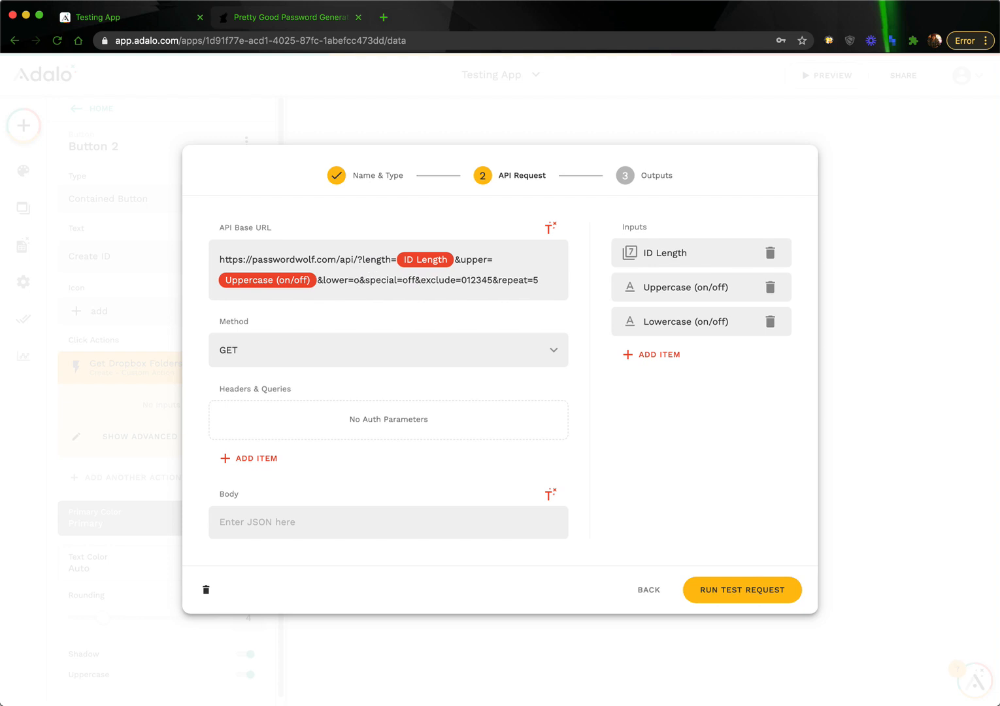
{"action": "key", "text": "BackSpace"}
{"action": "left_click", "coordinate": [550, 227]}
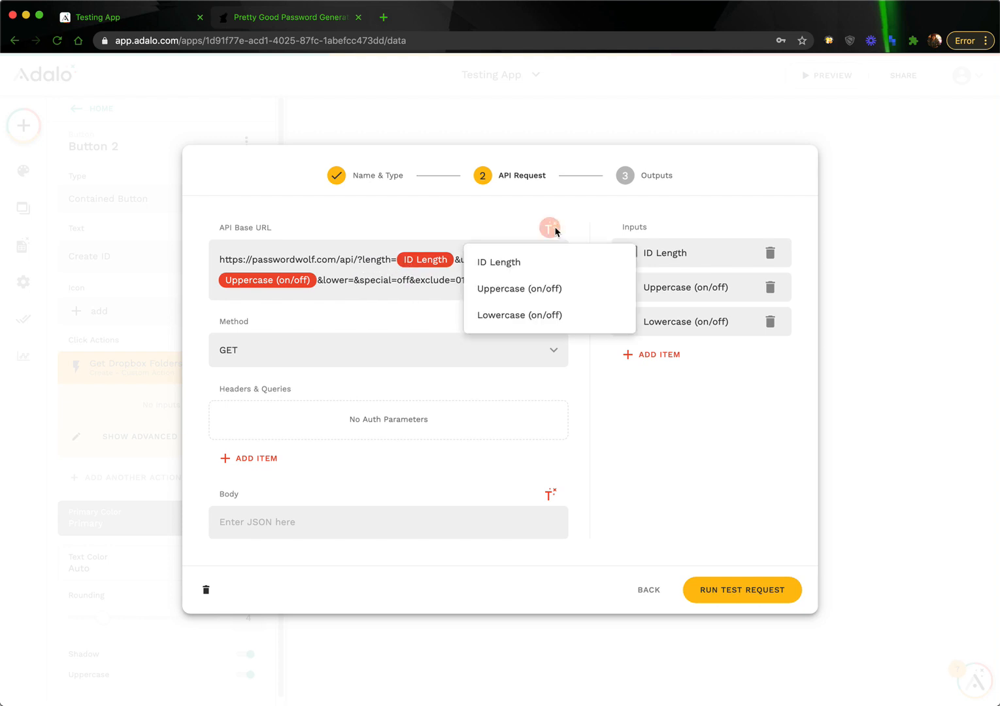
{"action": "left_click", "coordinate": [538, 319]}
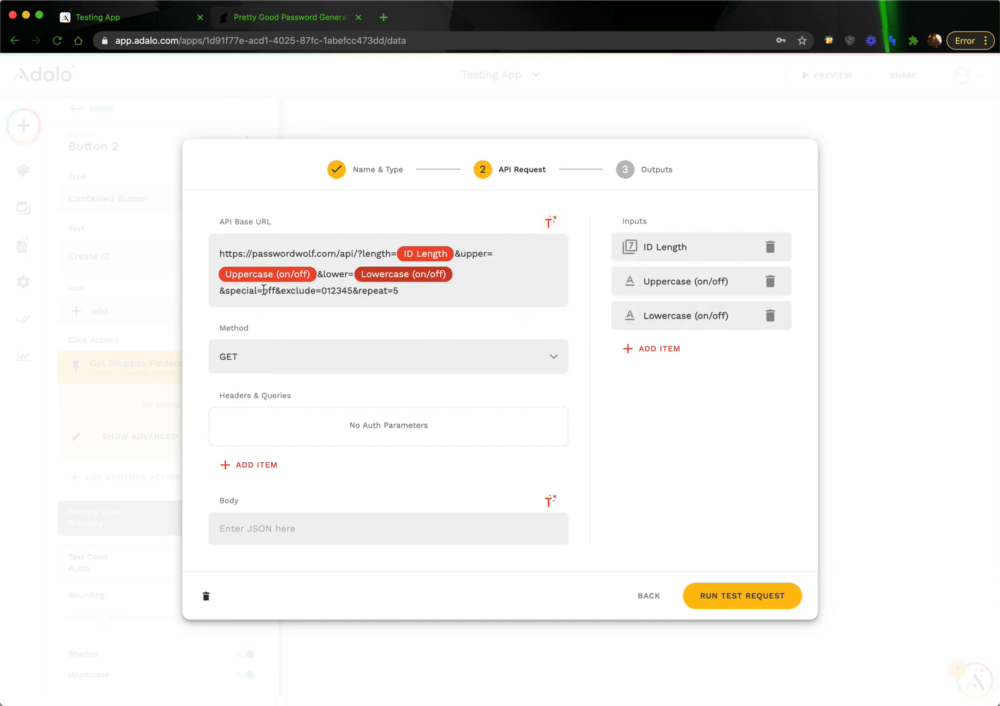
Add a text input named "Symbols (on/off)" with the example value "off"
{"action": "left_click", "coordinate": [661, 353]}
{"action": "left_click", "coordinate": [701, 391]}
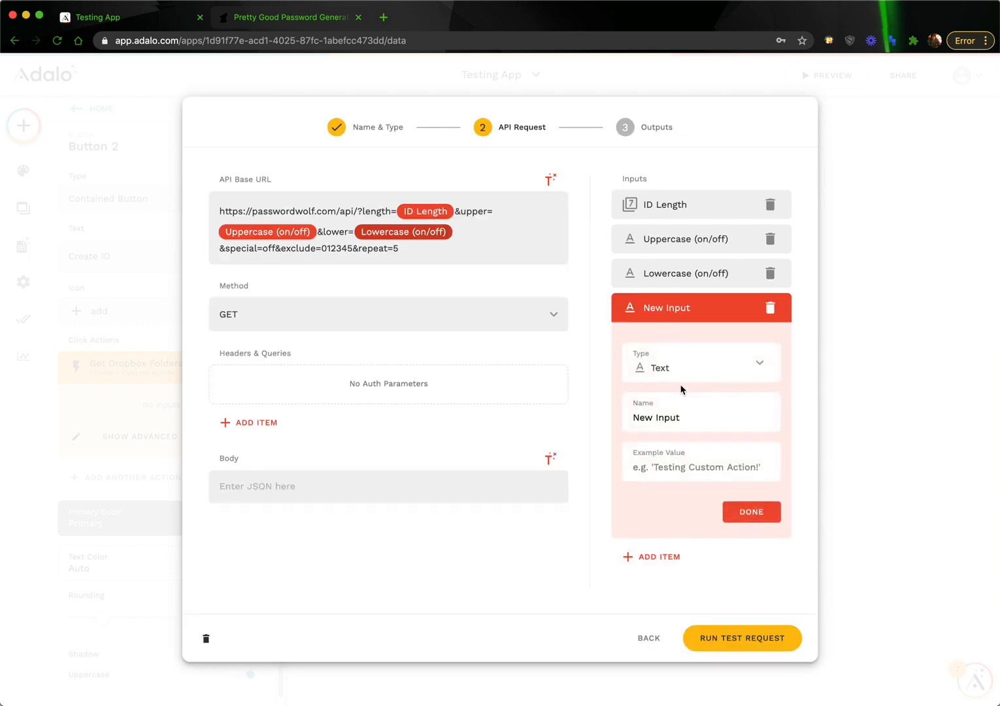
{"action": "left_click_drag", "start_coordinate": [683, 417], "coordinate": [625, 419]}
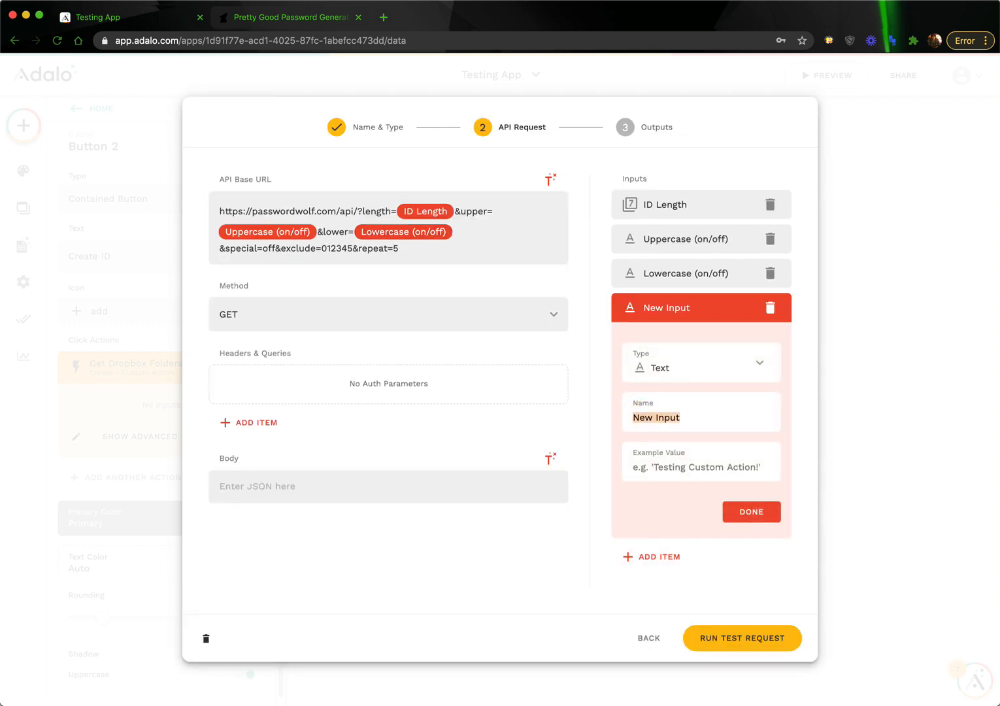
{"action": "type", "text": "Syba"}
{"action": "key", "text": "BackSpace"}
{"action": "key", "text": "BackSpace"}
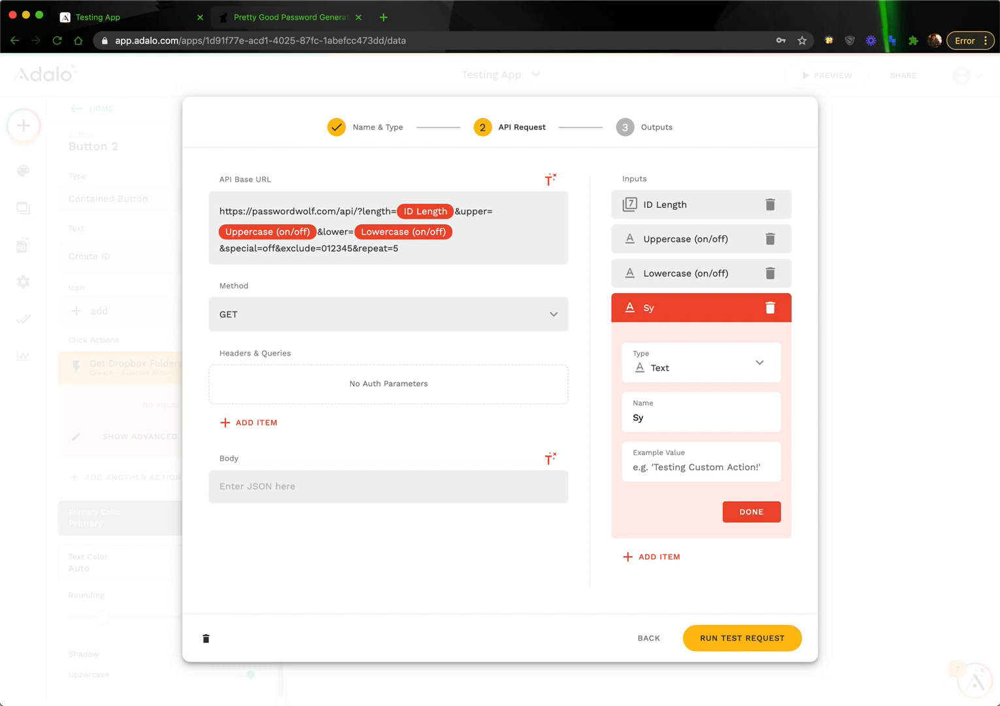
{"action": "type", "text": "mbols (on/off"}
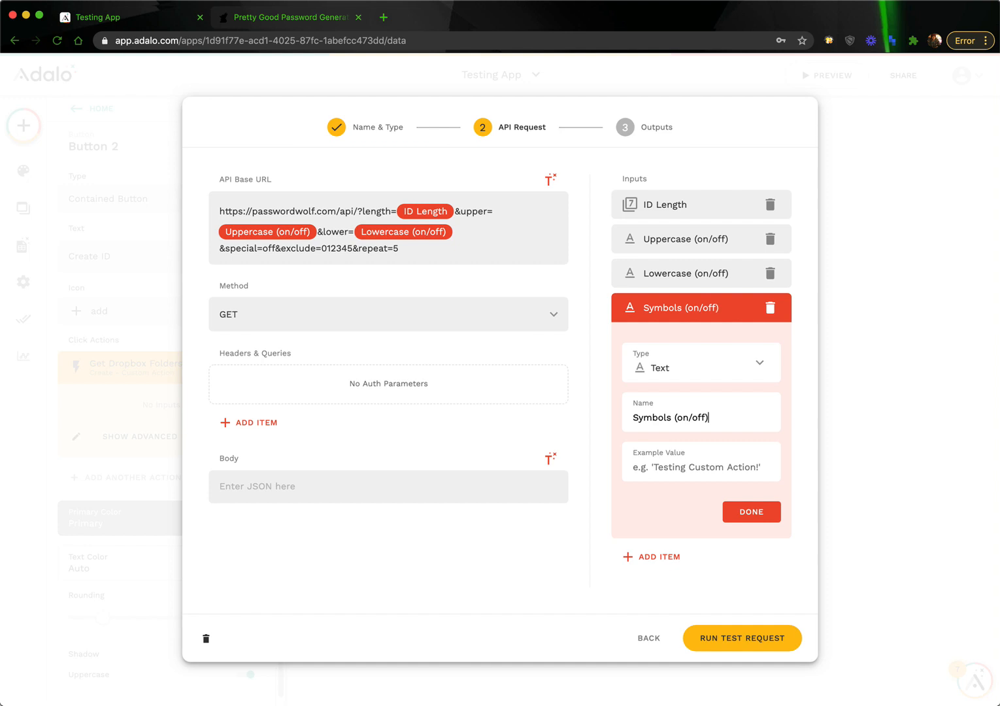
{"action": "left_click", "coordinate": [686, 470]}
{"action": "type", "text": "off"}
{"action": "left_click", "coordinate": [746, 512]}
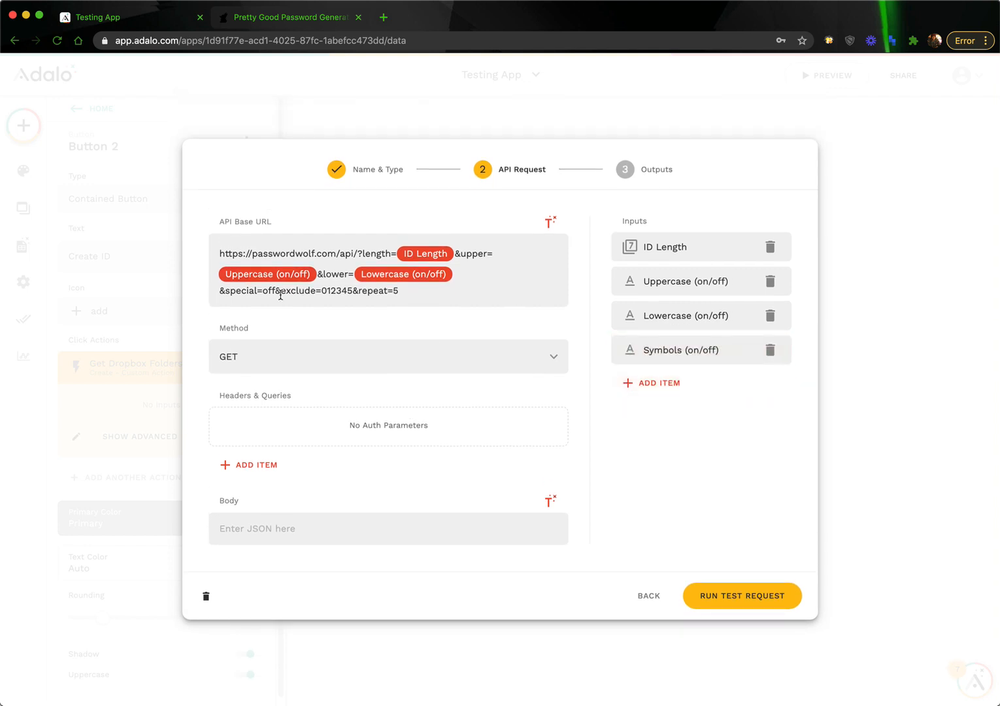
Replace the value of the special parameter in the API base URL with the Symbols (on/off) input
{"action": "left_click", "coordinate": [275, 292]}
{"action": "key", "text": "BackSpace"}
{"action": "key", "text": "BackSpace"}
{"action": "key", "text": "BackSpace"}
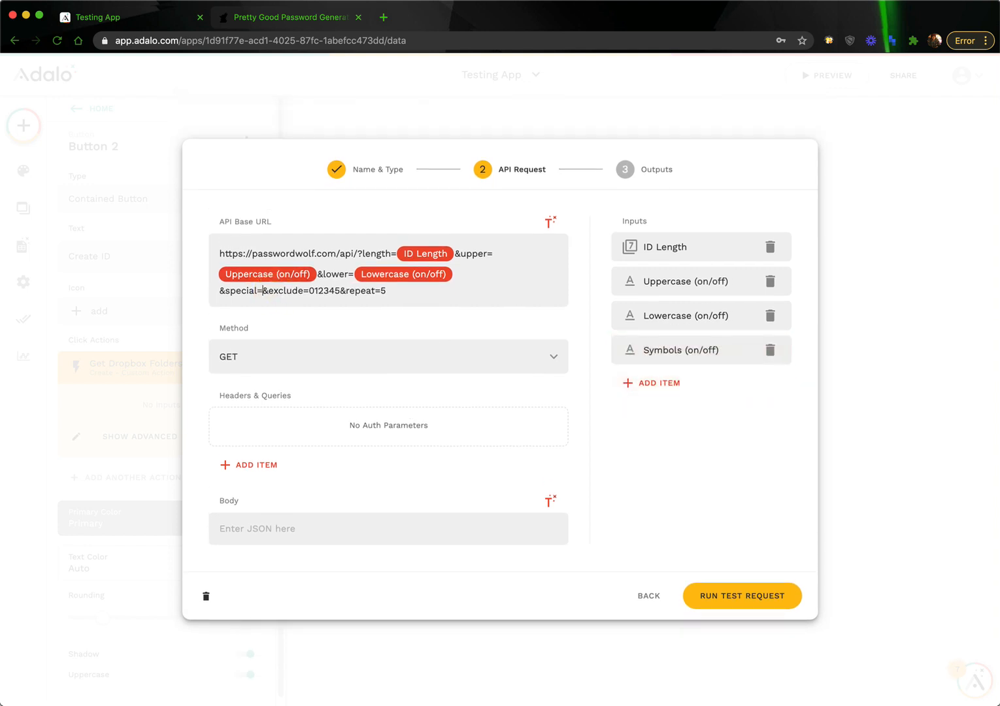
{"action": "left_click", "coordinate": [551, 222]}
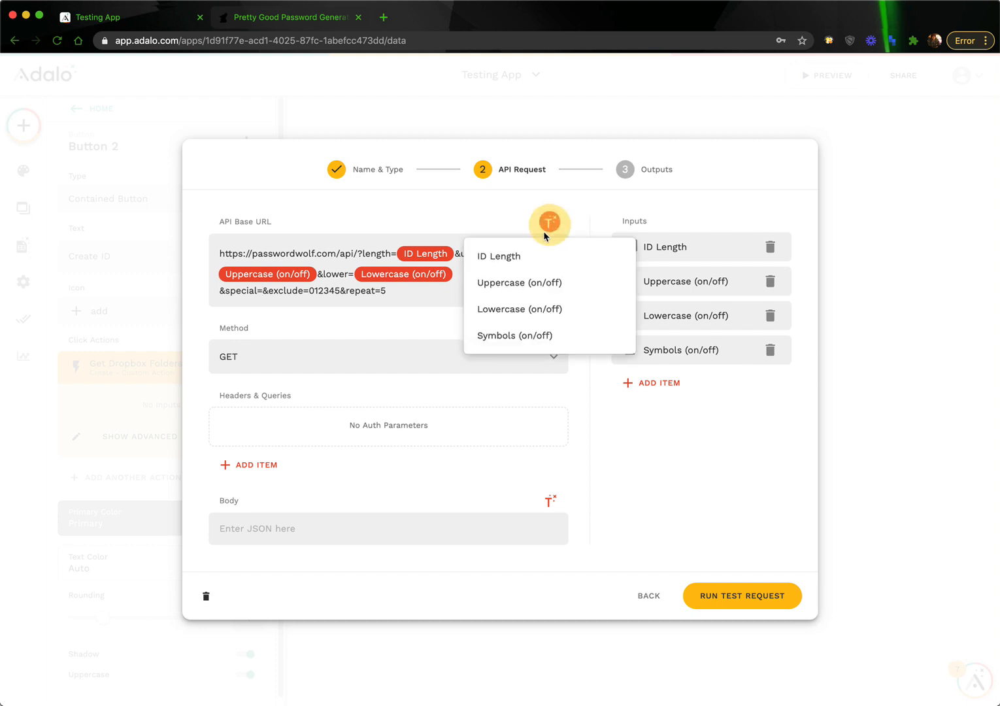
{"action": "left_click", "coordinate": [535, 334]}
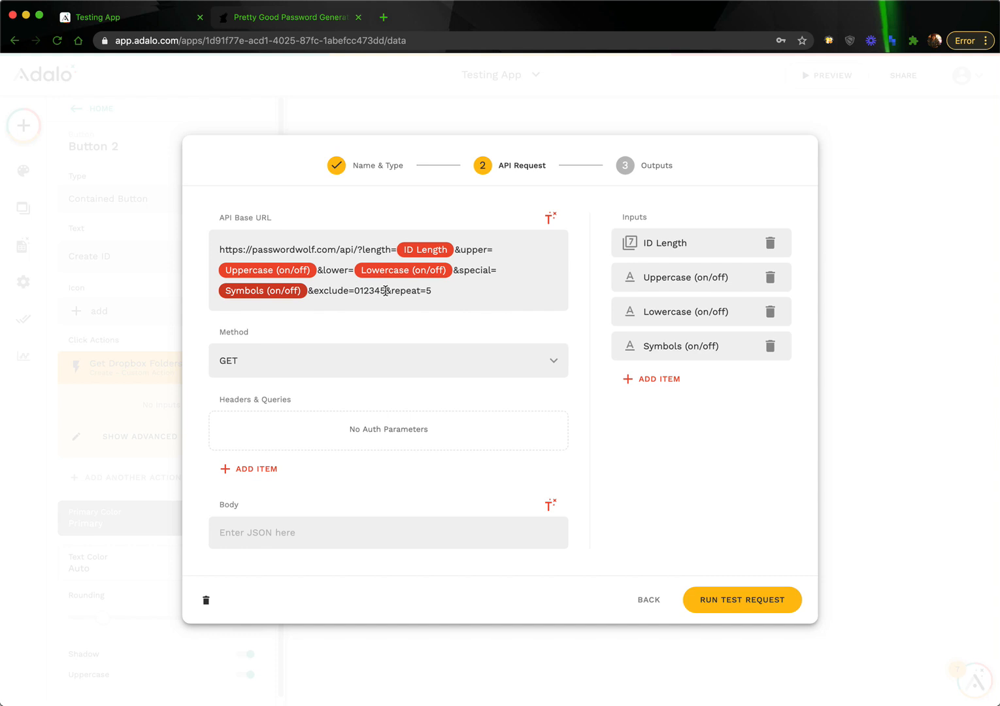
Delete the whole exclude parameter, including its ampersand, from the API base URL
{"action": "left_click_drag", "start_coordinate": [386, 290], "coordinate": [315, 297]}
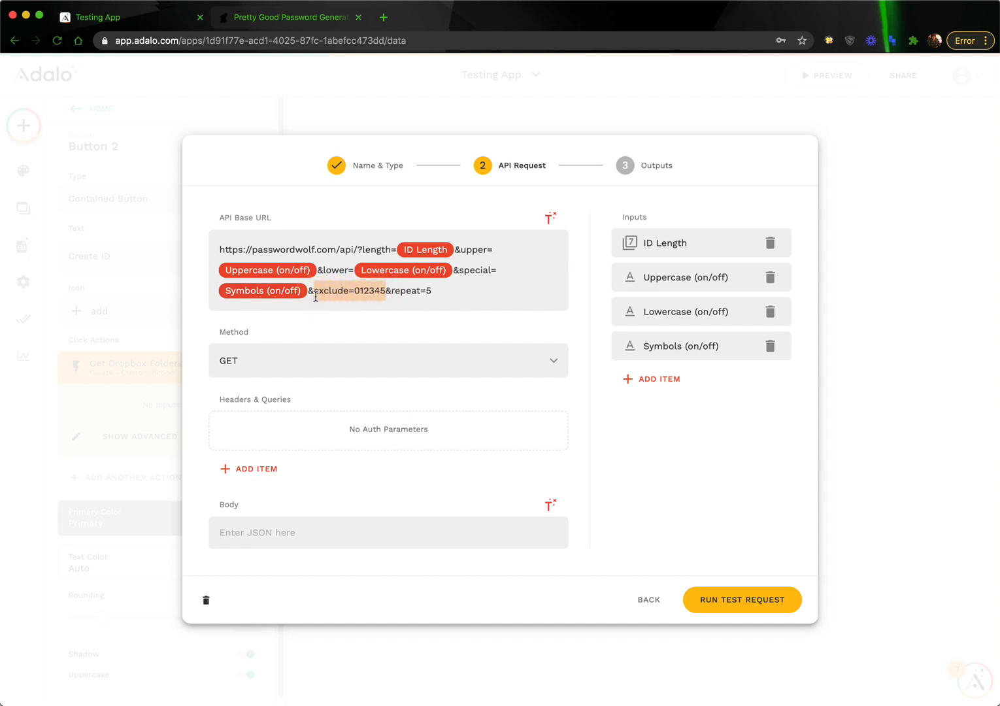
{"action": "key", "text": "BackSpace"}
{"action": "key", "text": "BackSpace"}
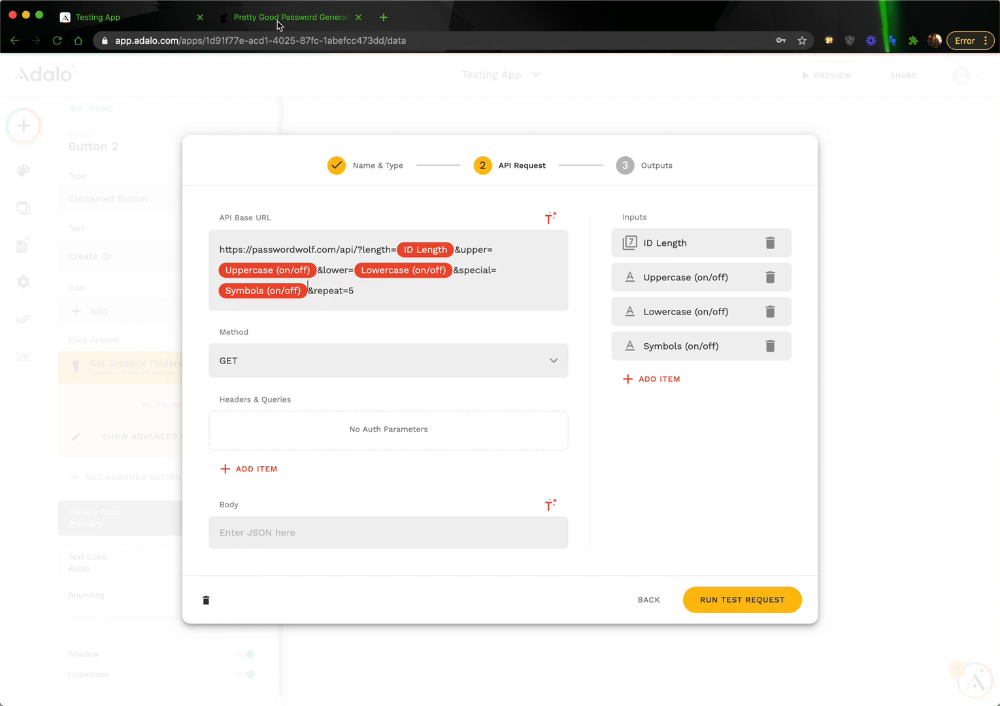
Set the value of the repeat parameter in the API base URL to 1
{"action": "left_click", "coordinate": [353, 291]}
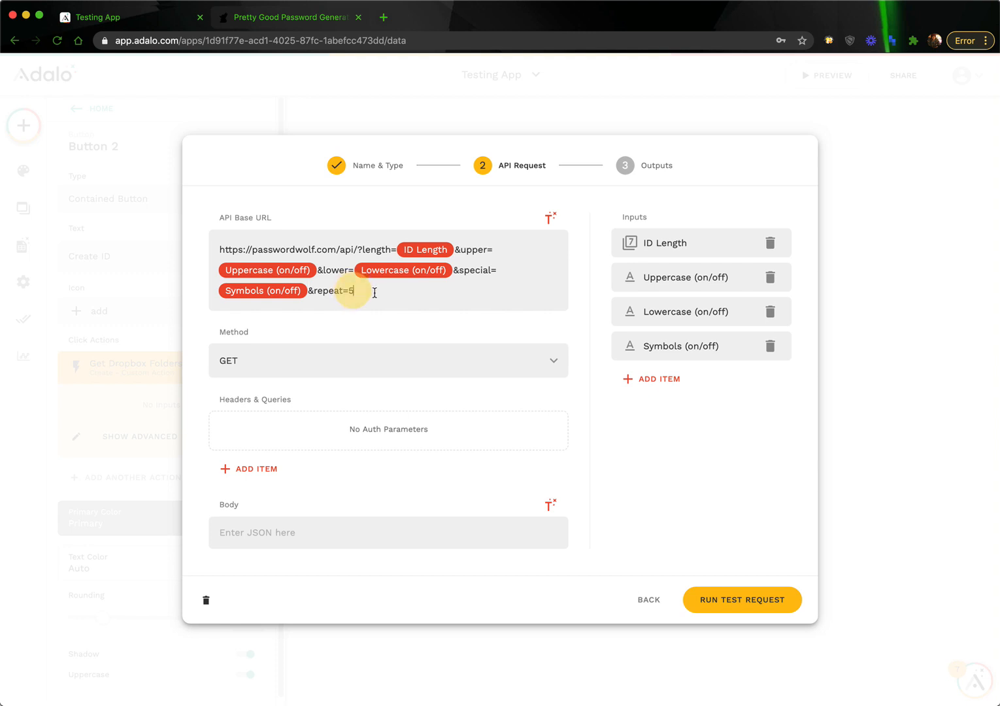
{"action": "key", "text": "BackSpace"}
{"action": "type", "text": "1"}
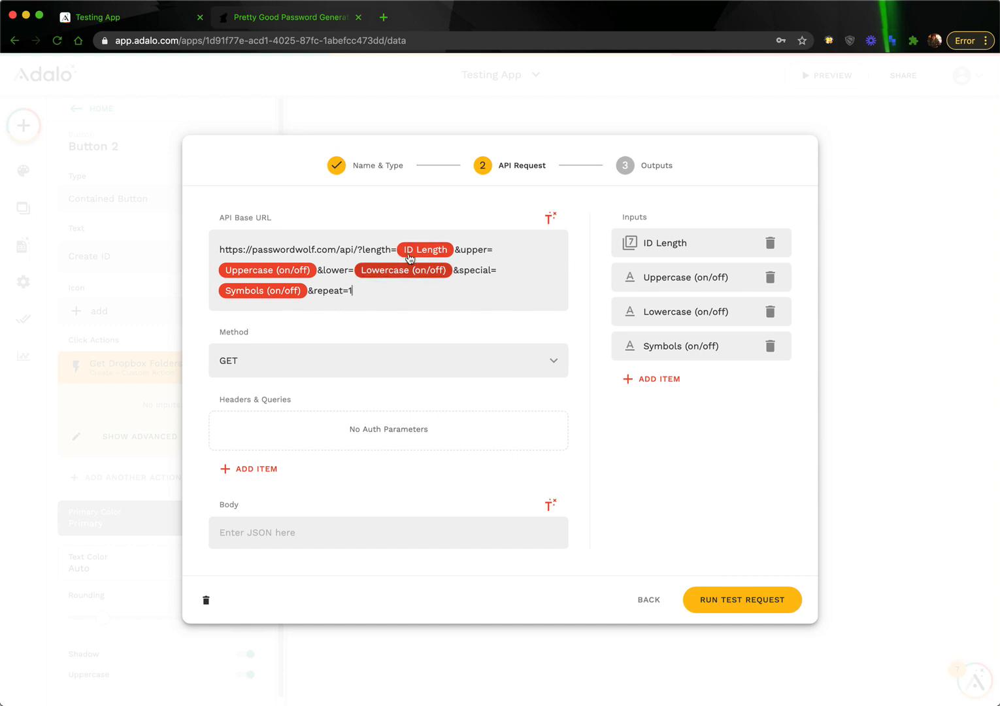
Add a text input named "Numbers (on/off)" with the example value "on"
{"action": "left_click", "coordinate": [655, 385]}
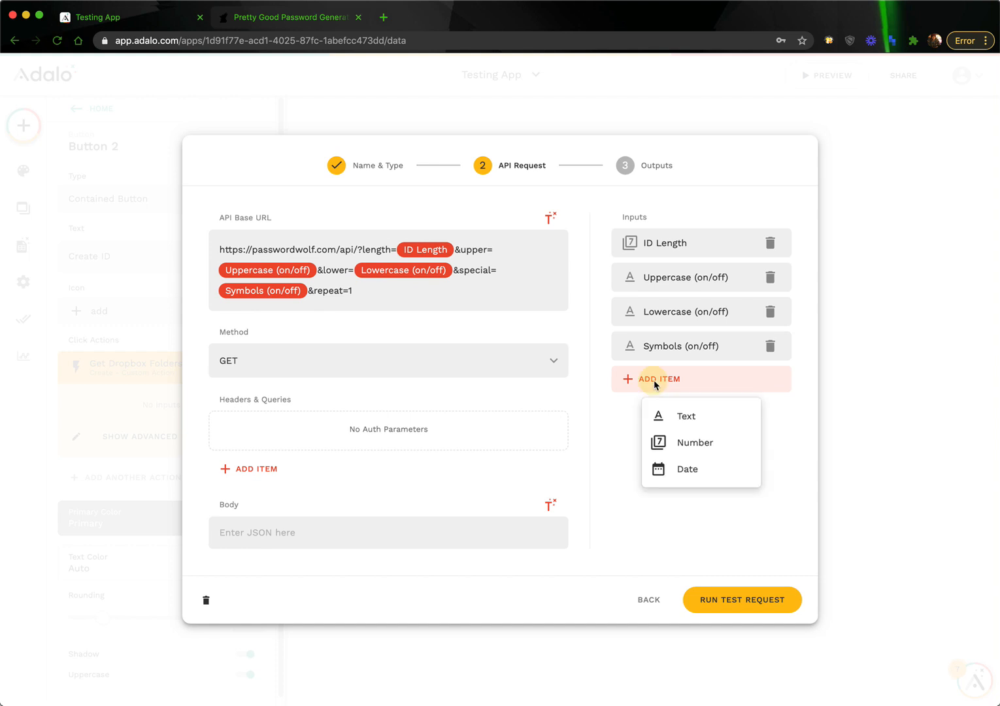
{"action": "left_click", "coordinate": [686, 417]}
{"action": "left_click_drag", "start_coordinate": [685, 434], "coordinate": [588, 425]}
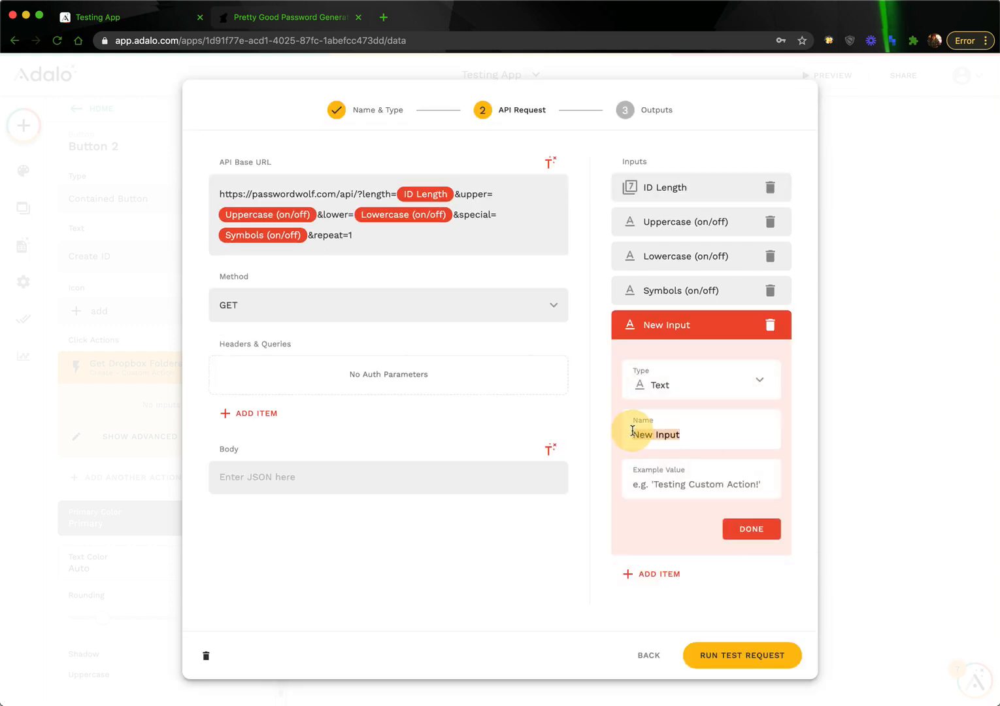
{"action": "type", "text": "Numbers (on/off"}
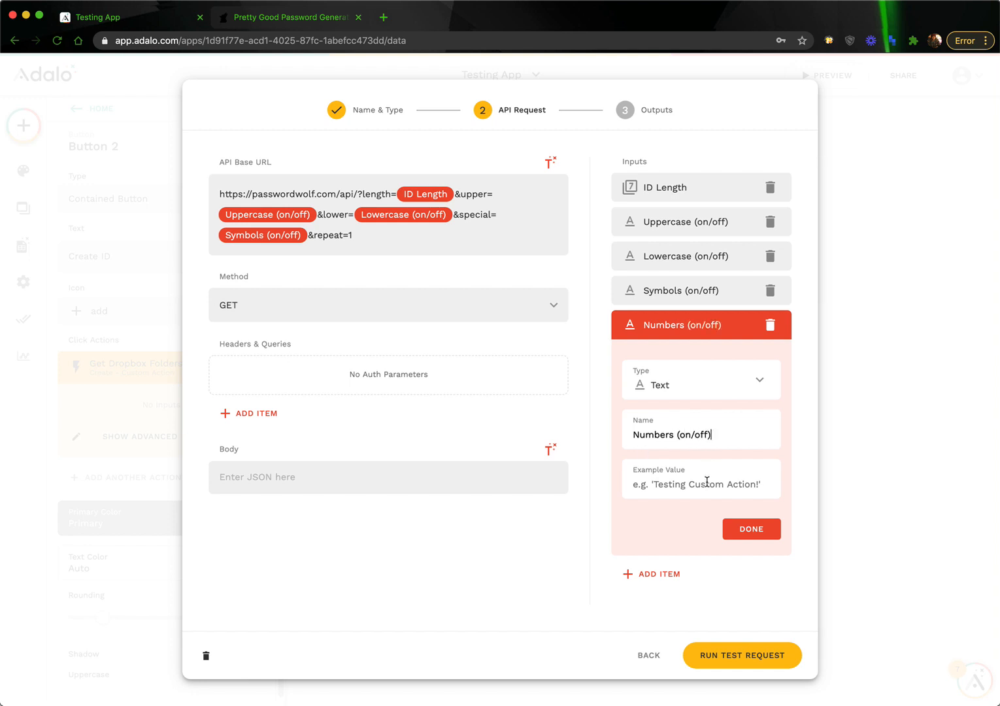
{"action": "left_click", "coordinate": [706, 482]}
{"action": "type", "text": "on"}
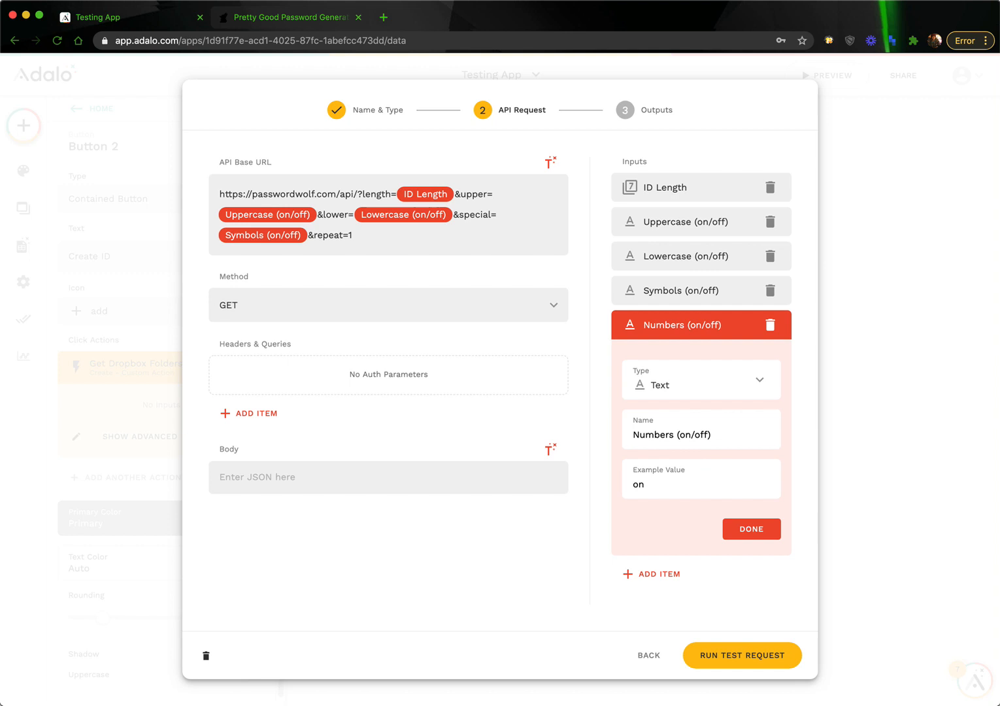
{"action": "left_click", "coordinate": [765, 529]}
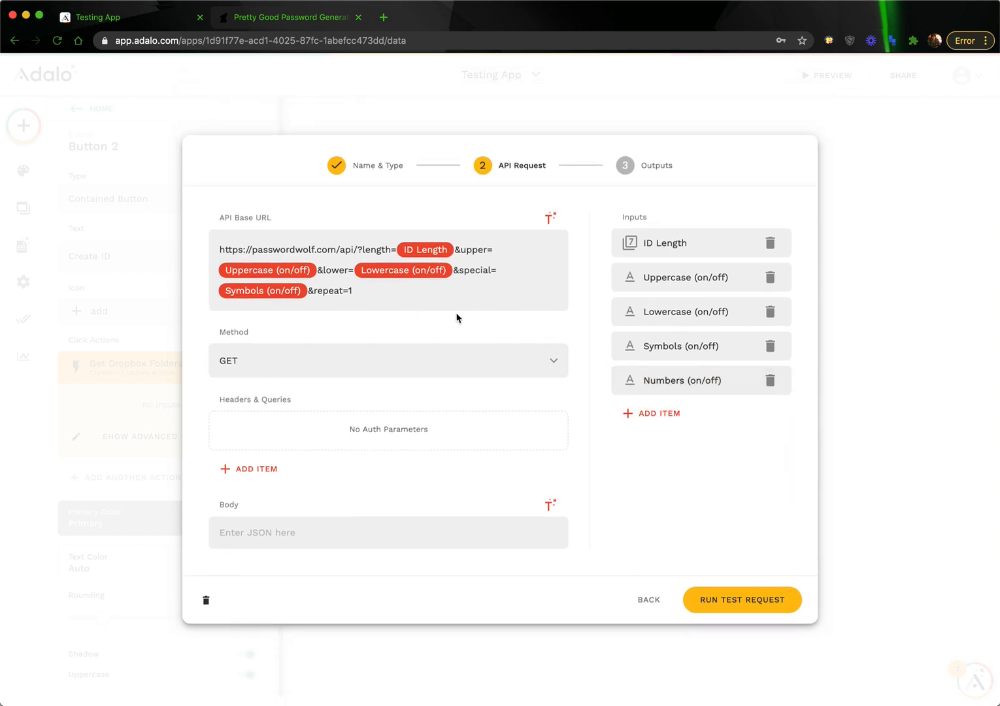
Append a numbers parameter to the API base URL, checking its name in the PasswordWolf documentation, and use the Numbers (on/off) input as its value
{"action": "left_click", "coordinate": [360, 290]}
{"action": "type", "text": "&numbers"}
{"action": "left_click", "coordinate": [288, 20]}
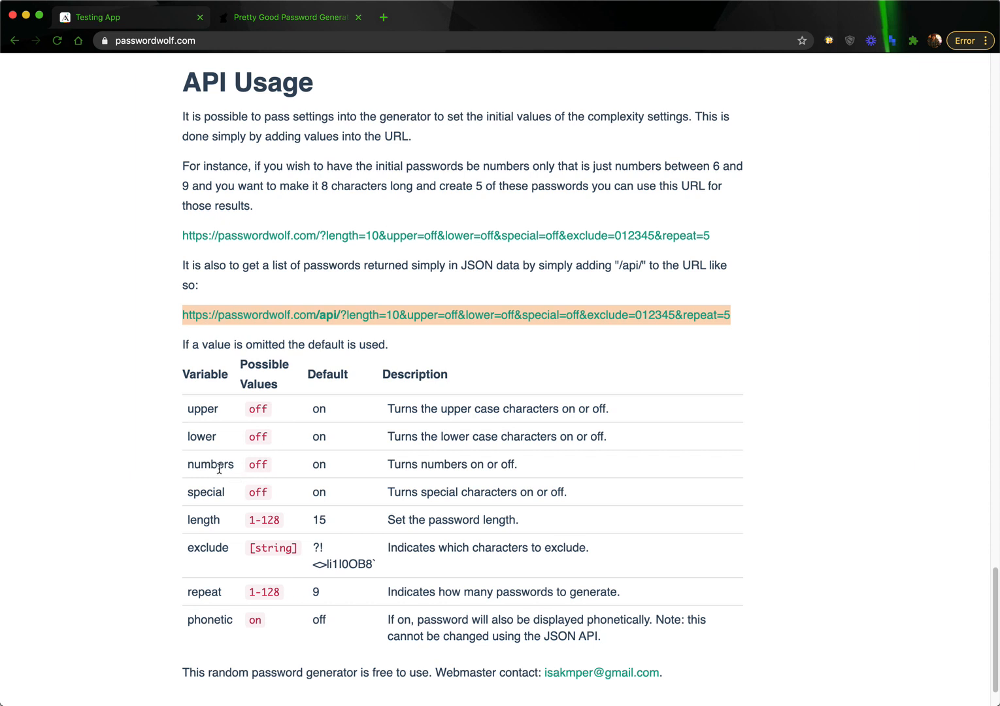
{"action": "double_click", "coordinate": [190, 464]}
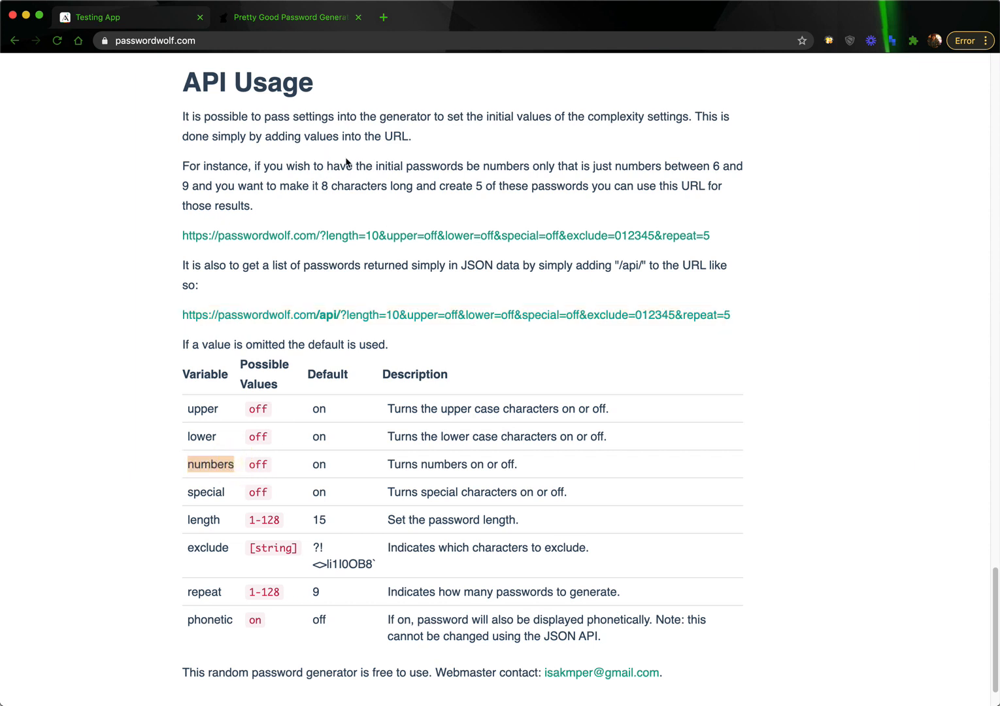
{"action": "left_click", "coordinate": [92, 17]}
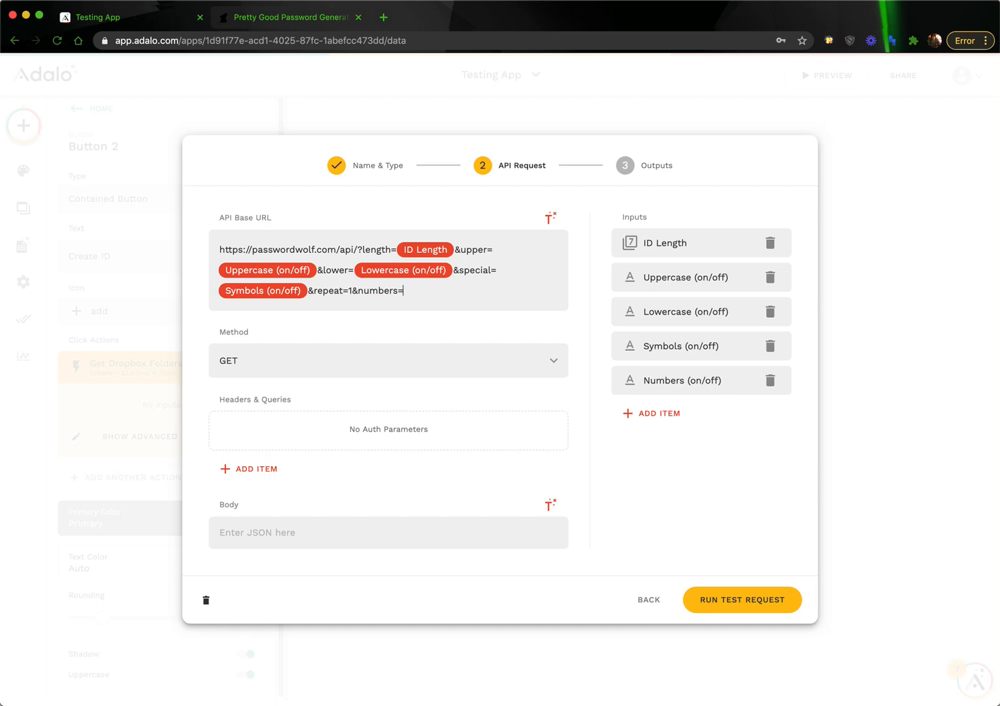
{"action": "left_click", "coordinate": [551, 218]}
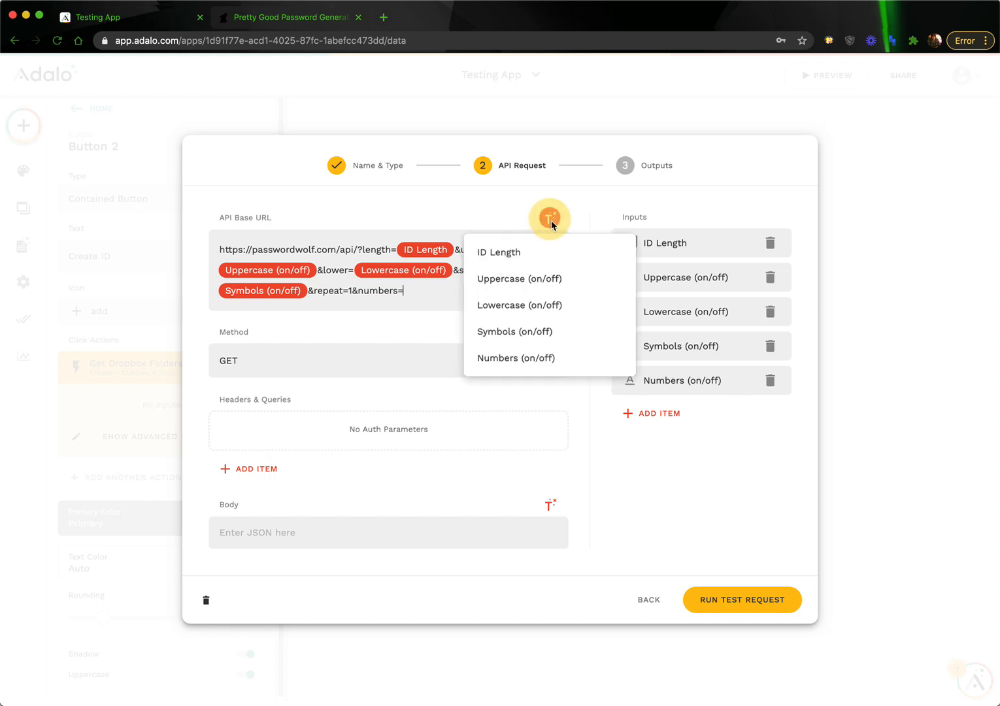
{"action": "left_click", "coordinate": [536, 358]}
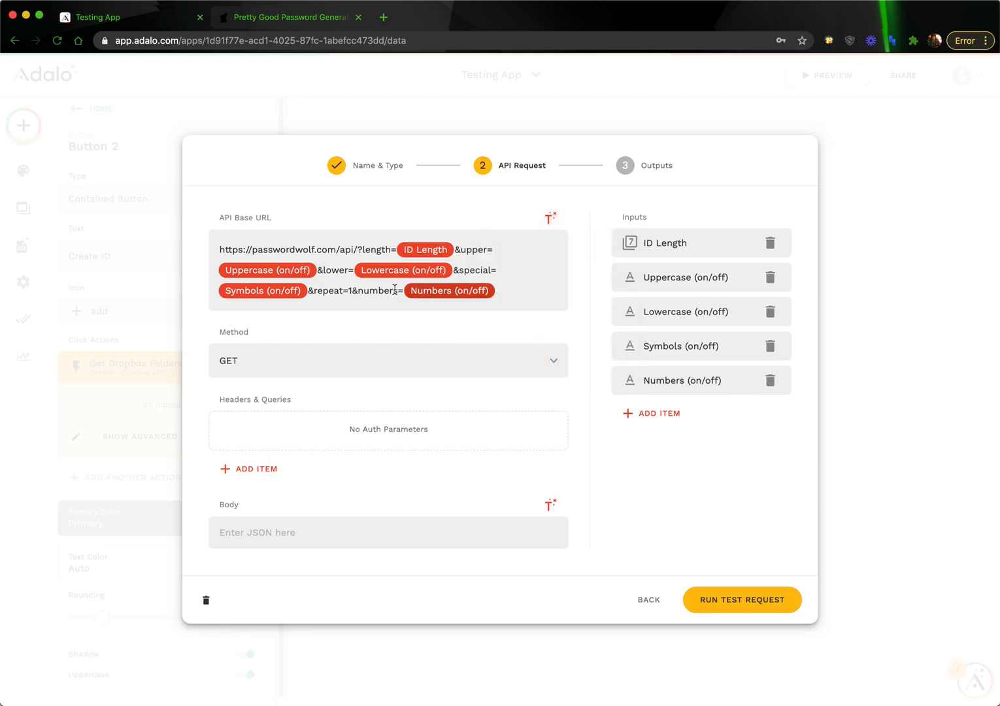
Add a number input named "Number of Passwords" with the example value 1
{"action": "left_click", "coordinate": [643, 418]}
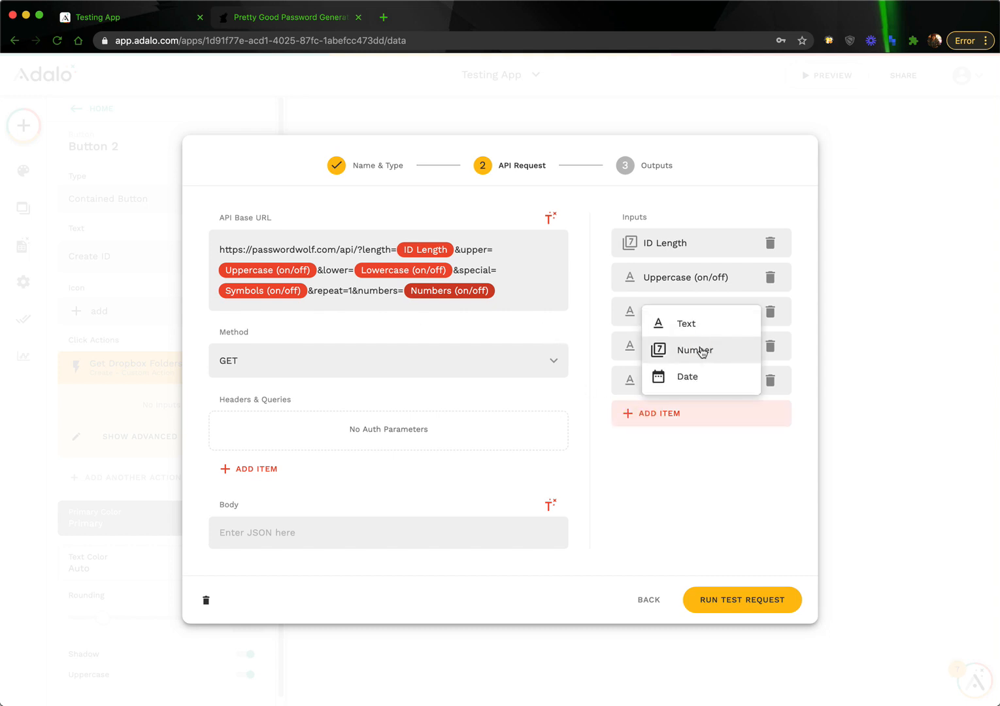
{"action": "left_click", "coordinate": [695, 350]}
{"action": "left_click_drag", "start_coordinate": [681, 468], "coordinate": [614, 468]}
{"action": "type", "text": "Numb"}
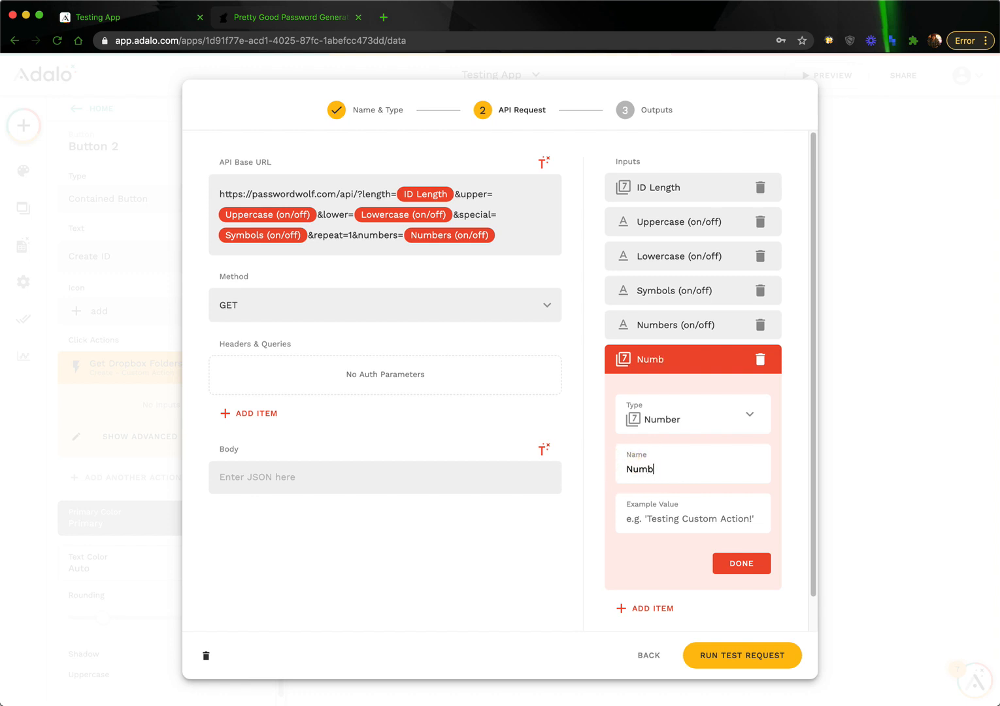
{"action": "type", "text": "er of Passwo5ds"}
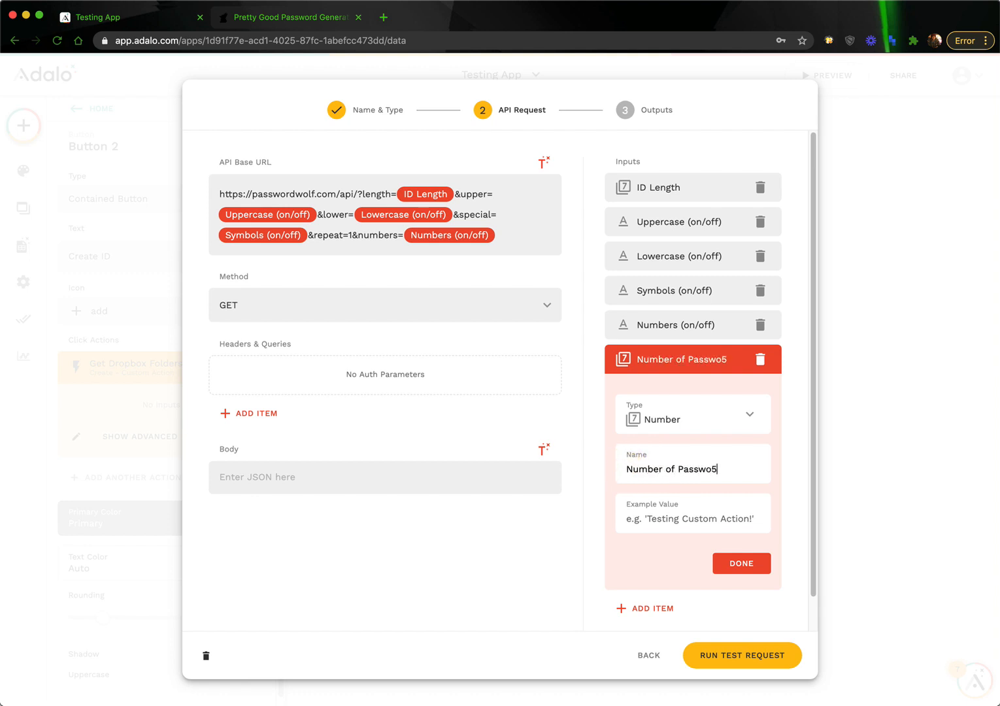
{"action": "key", "text": "BackSpace"}
{"action": "key", "text": "BackSpace"}
{"action": "key", "text": "BackSpace"}
{"action": "left_click", "coordinate": [664, 521]}
{"action": "type", "text": "1"}
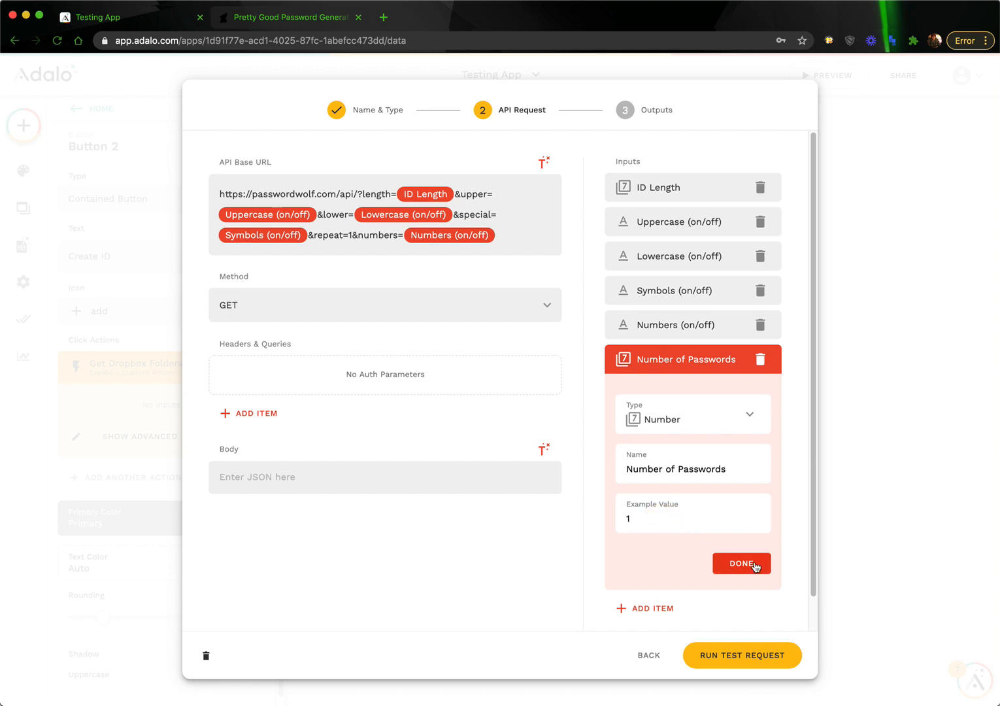
{"action": "left_click", "coordinate": [755, 566]}
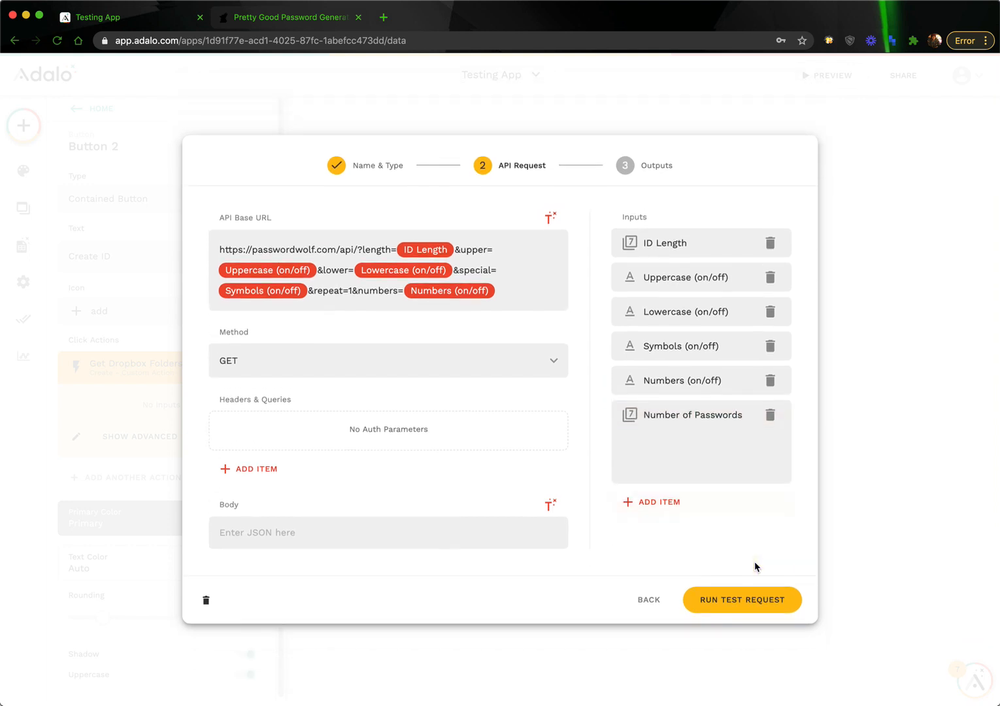
Replace the value of the repeat parameter in the API base URL with the Number of Passwords input
{"action": "left_click", "coordinate": [352, 291]}
{"action": "key", "text": "BackSpace"}
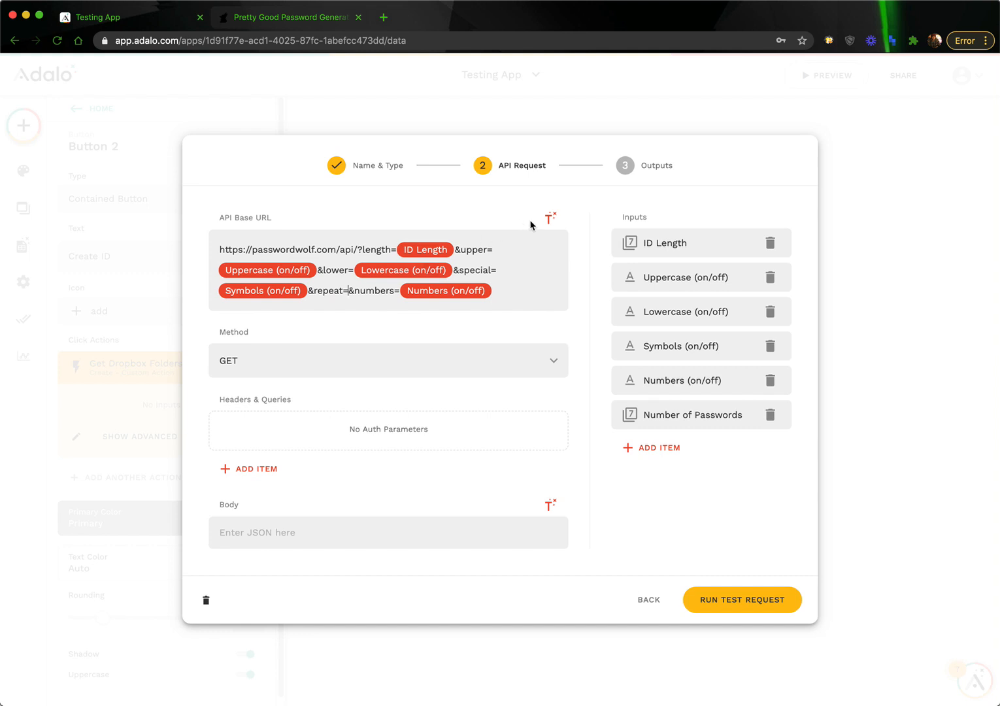
{"action": "left_click", "coordinate": [550, 217]}
{"action": "left_click", "coordinate": [535, 385]}
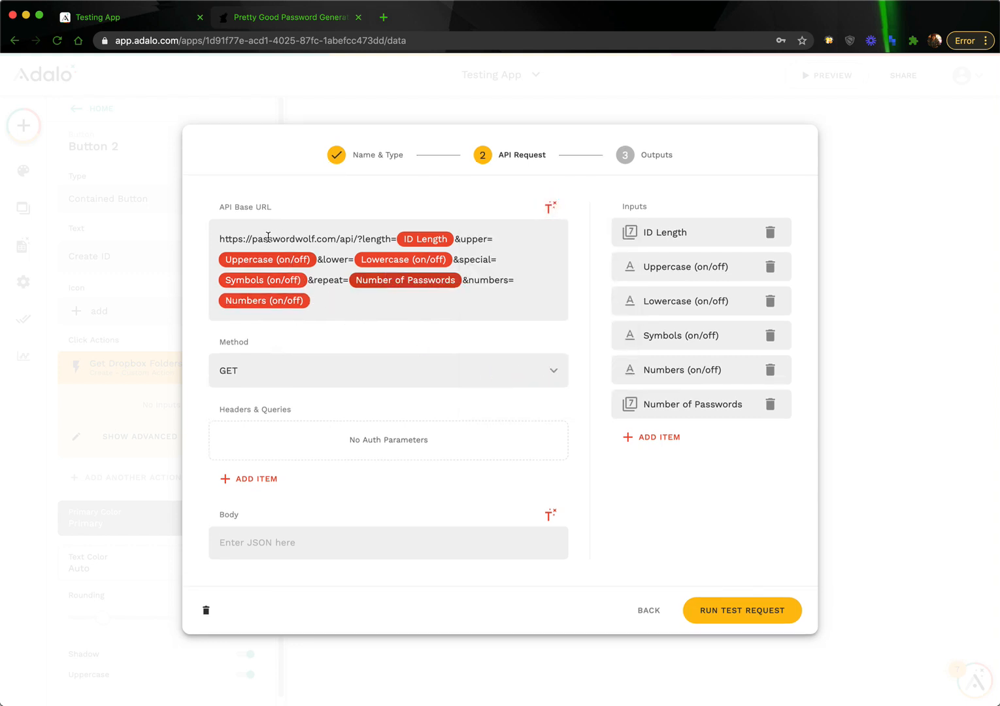
Run the API test request, rerun it after revisiting the request method, and save the custom action
{"action": "left_click", "coordinate": [733, 610]}
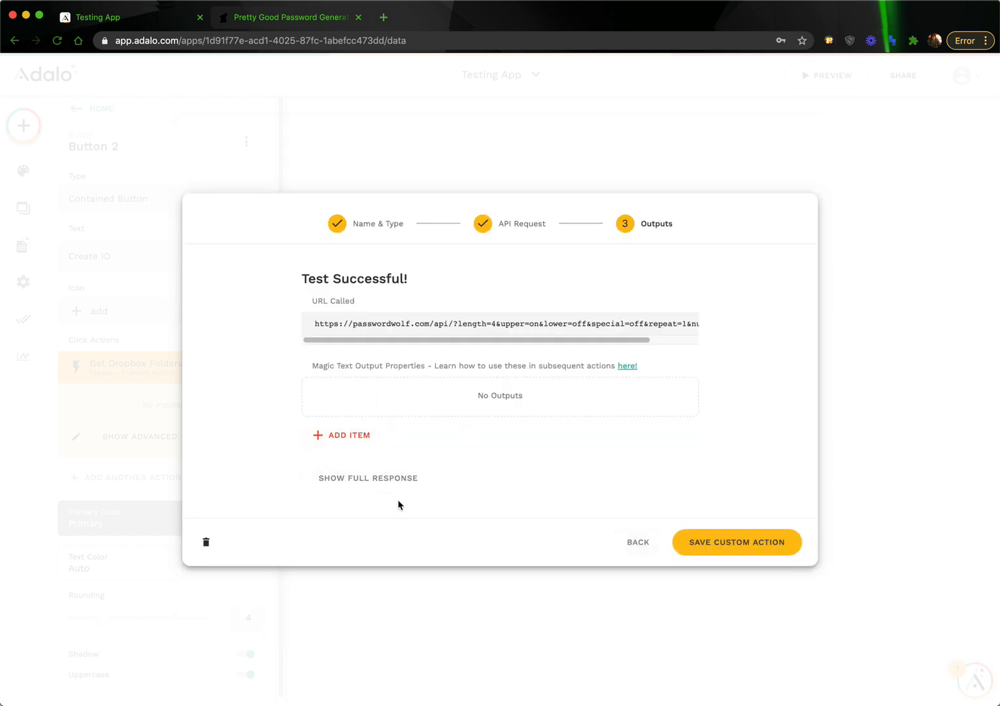
{"action": "left_click", "coordinate": [636, 542]}
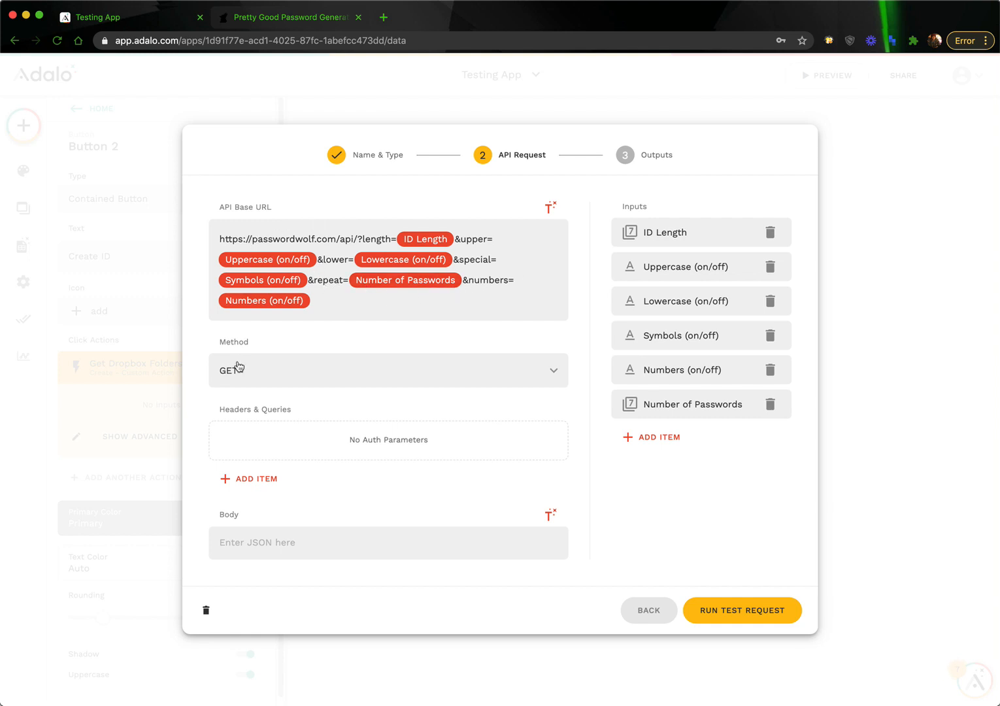
{"action": "left_click", "coordinate": [296, 378]}
{"action": "left_click", "coordinate": [289, 415]}
{"action": "left_click", "coordinate": [726, 608]}
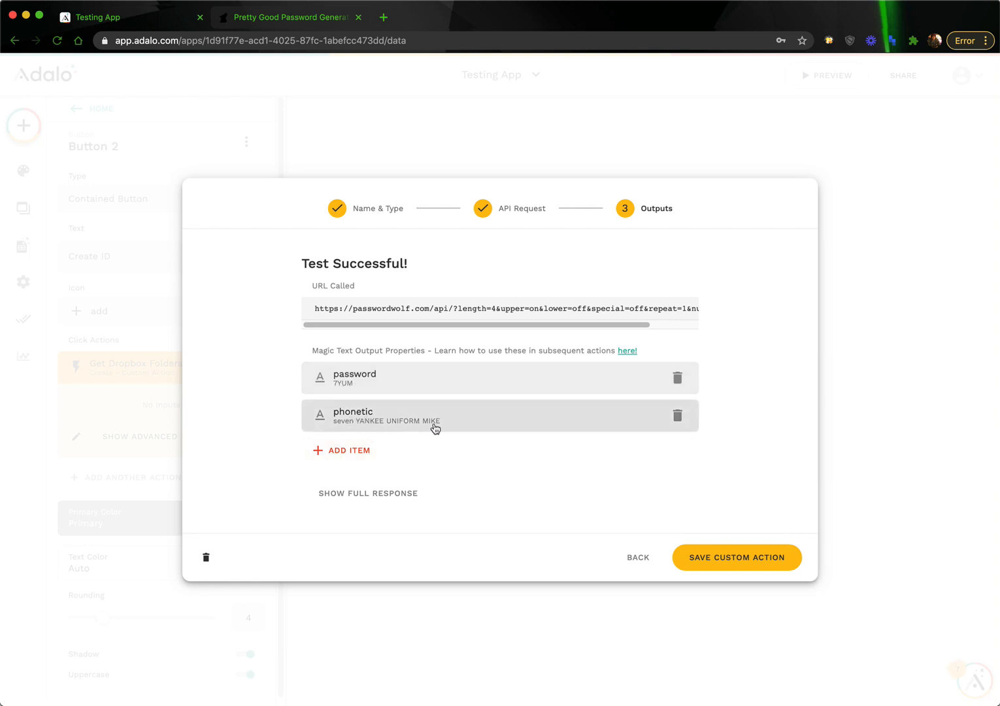
{"action": "left_click", "coordinate": [739, 560]}
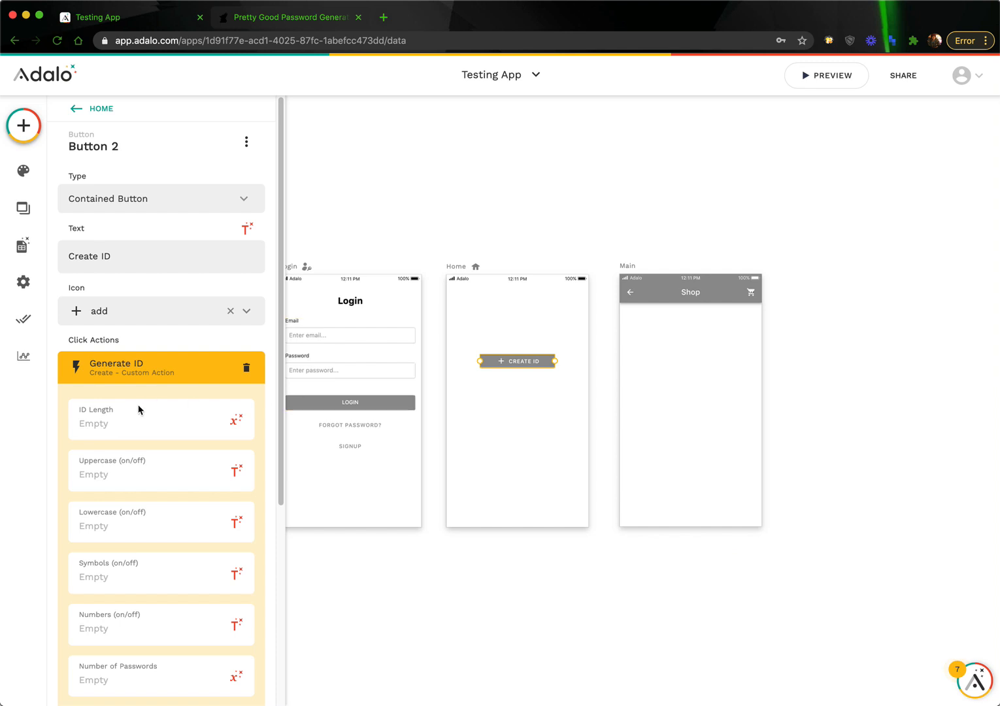
Set the Generate ID action's ID Length to 8, Uppercase to off and Lowercase to on
{"action": "scroll", "coordinate": [138, 410], "scroll_direction": "down", "scroll_amount": 5}
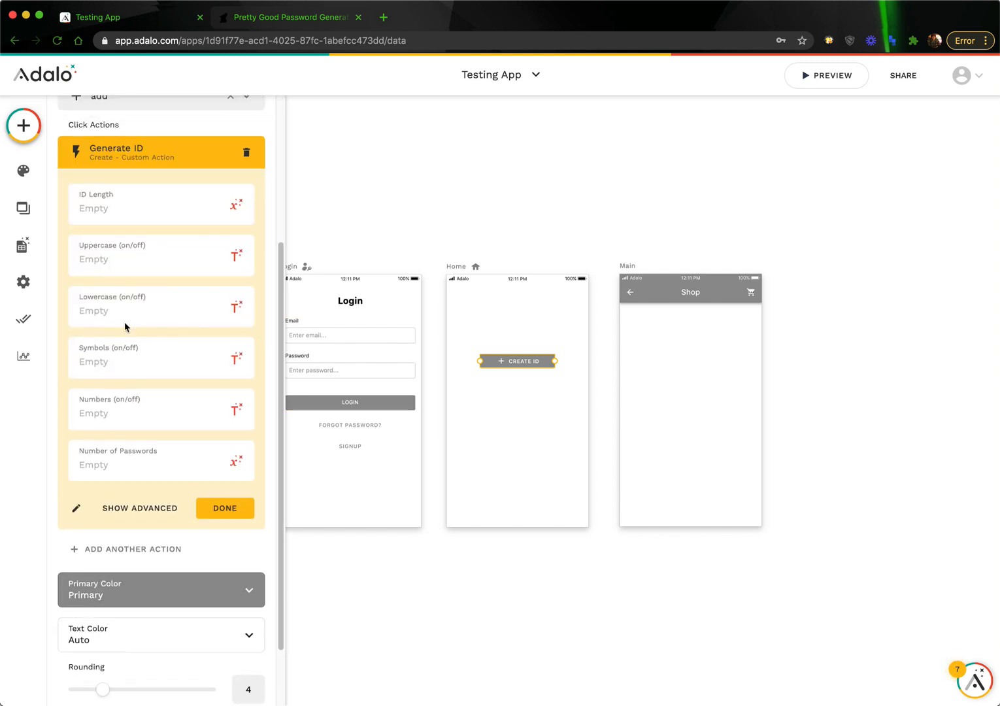
{"action": "scroll", "coordinate": [146, 229], "scroll_direction": "up", "scroll_amount": 1}
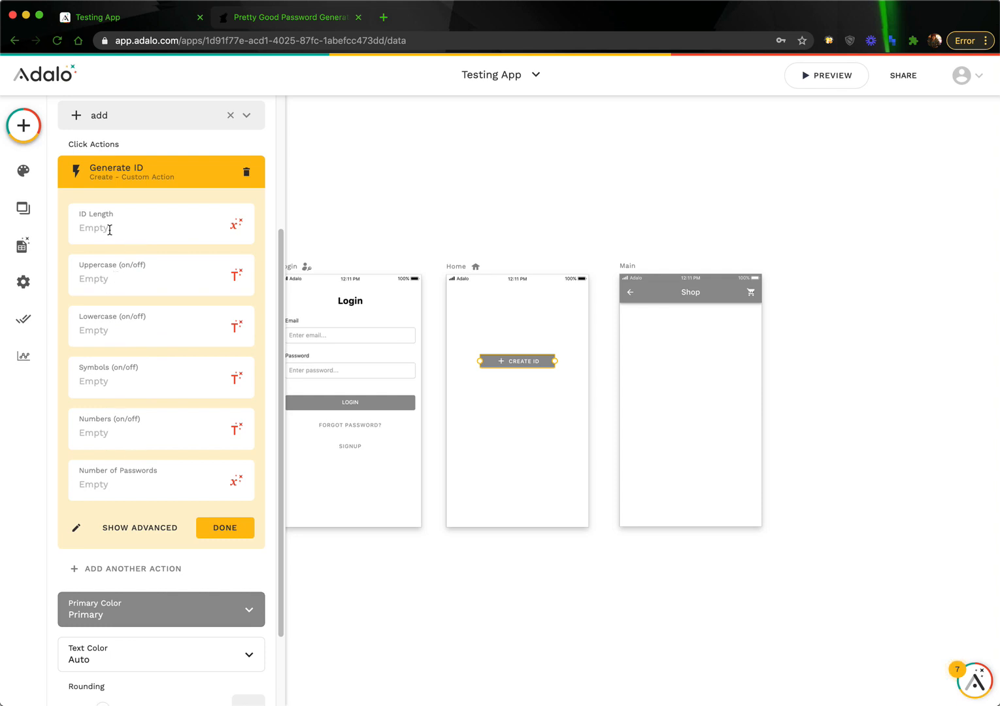
{"action": "left_click", "coordinate": [153, 218]}
{"action": "type", "text": "8"}
{"action": "type", "text": "off"}
{"action": "left_click", "coordinate": [135, 334]}
{"action": "type", "text": "on"}
Set Symbols and Numbers to on and Number of Passwords to 1, and finish editing the Generate ID action
{"action": "left_click", "coordinate": [135, 379]}
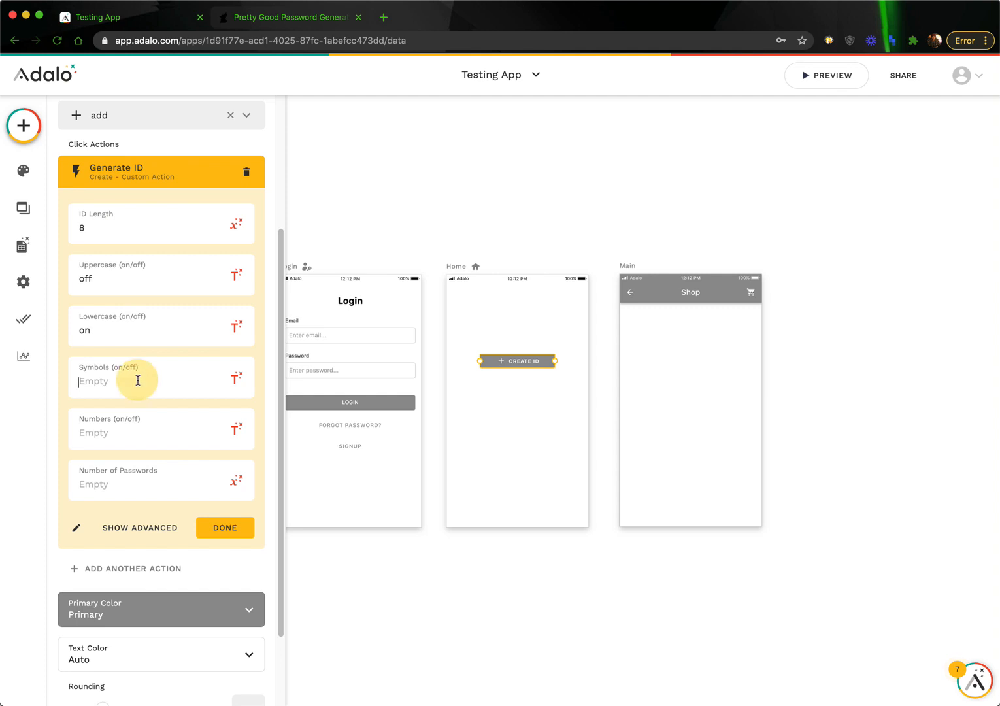
{"action": "type", "text": "on"}
{"action": "left_click", "coordinate": [128, 433]}
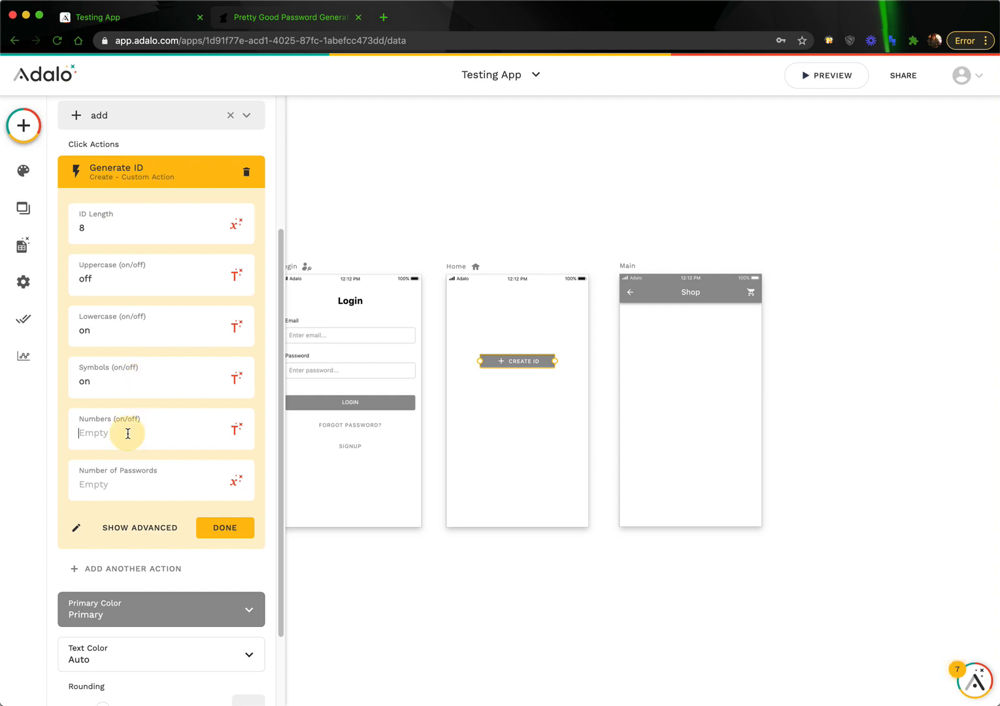
{"action": "type", "text": "on"}
{"action": "left_click", "coordinate": [133, 487]}
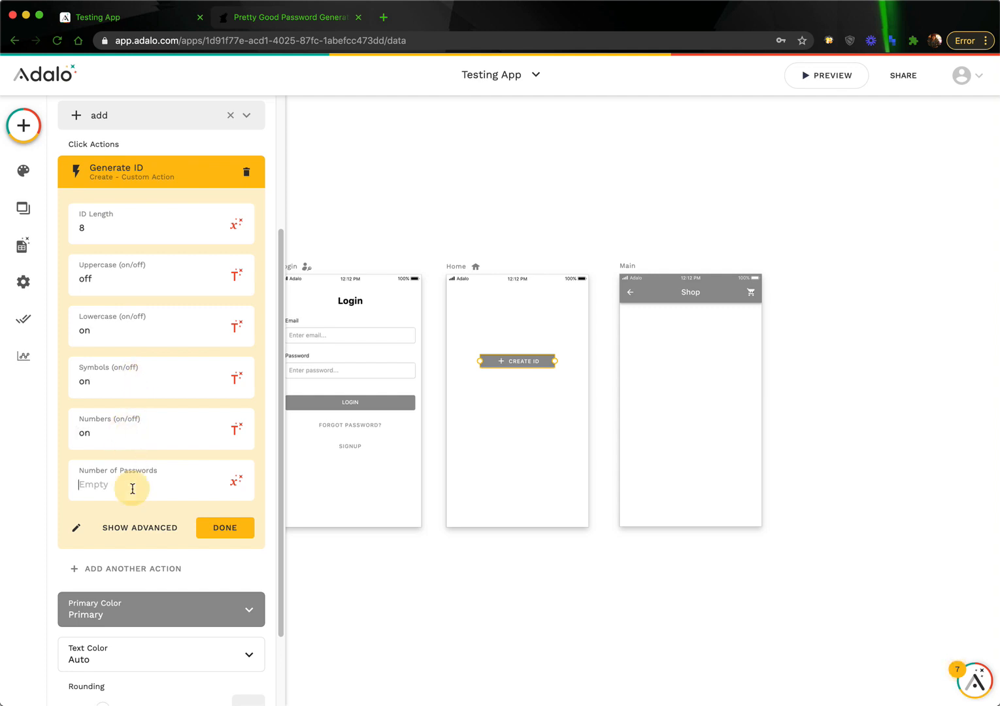
{"action": "type", "text": "1"}
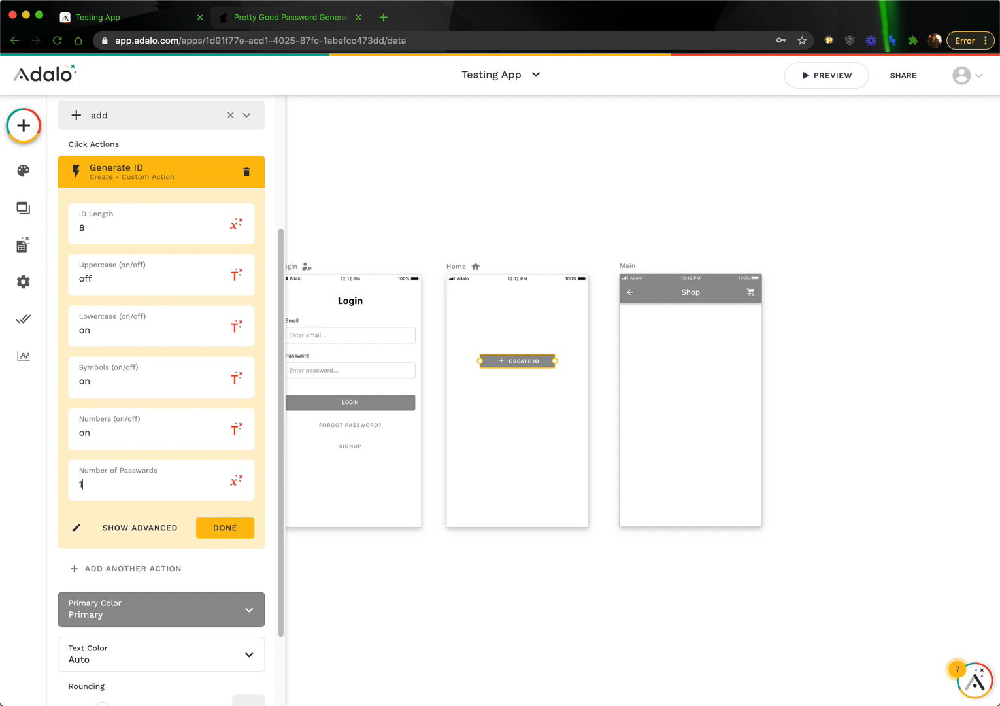
{"action": "left_click", "coordinate": [235, 532]}
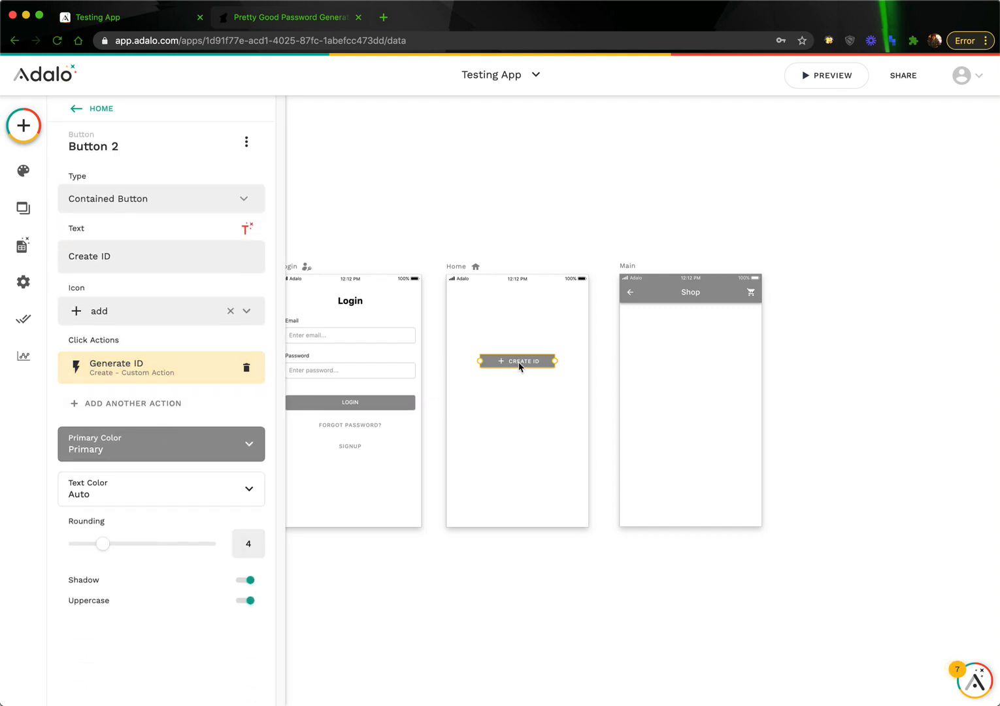
Add a Create Product click action to the Create ID button and place it above the Generate ID action
{"action": "left_click", "coordinate": [145, 404]}
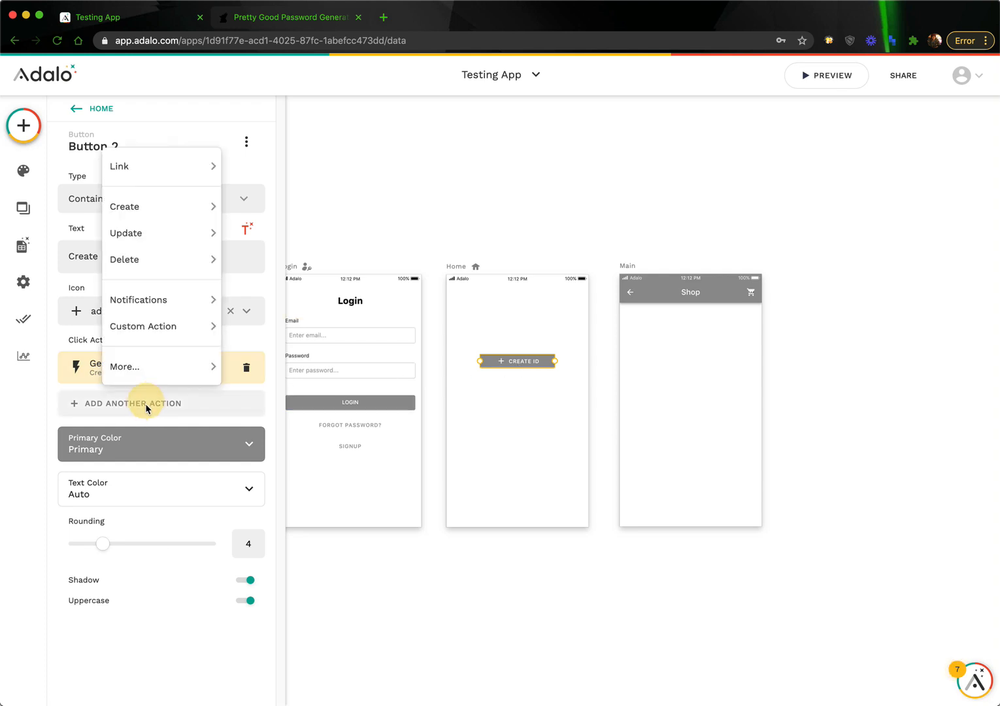
{"action": "mouse_move", "coordinate": [163, 219]}
{"action": "left_click", "coordinate": [259, 209]}
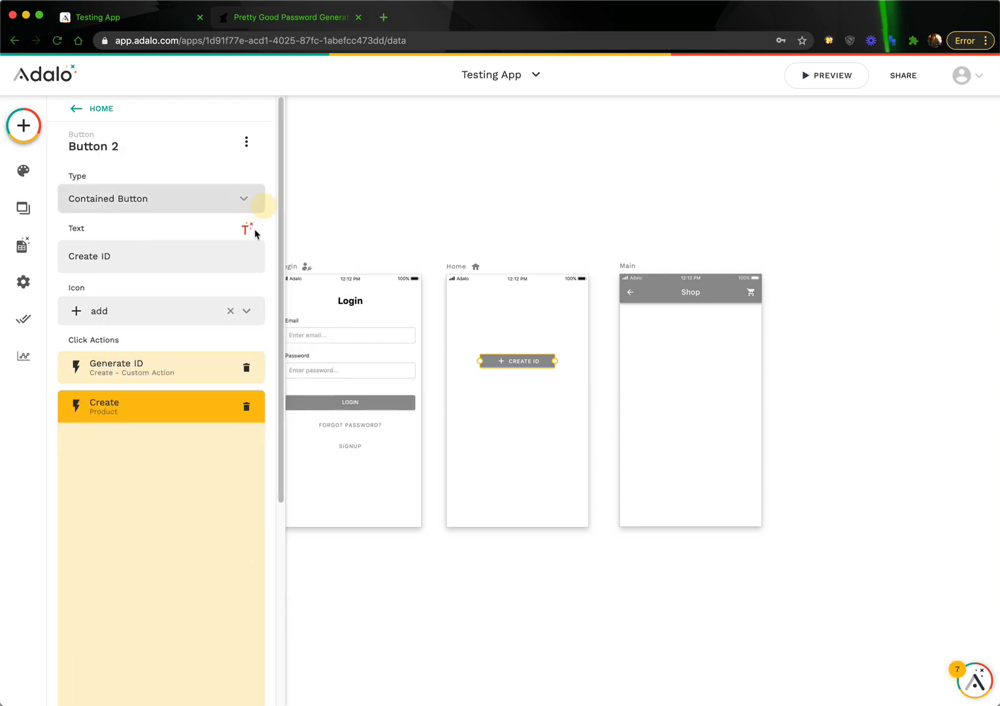
{"action": "left_click_drag", "start_coordinate": [158, 414], "coordinate": [158, 370]}
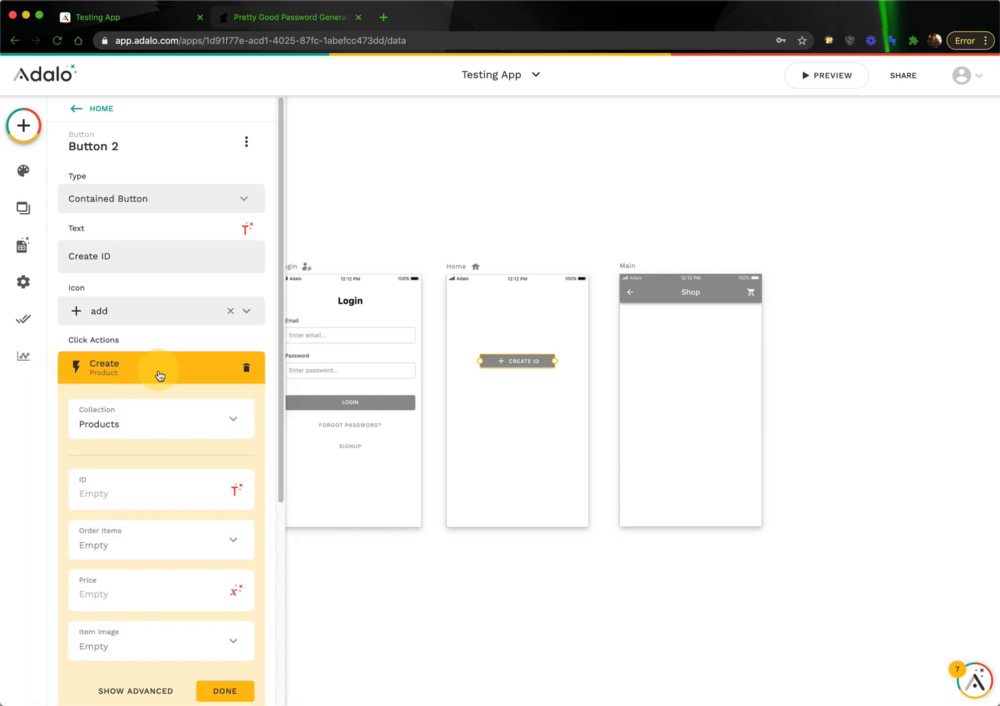
{"action": "scroll", "coordinate": [188, 376], "scroll_direction": "down", "scroll_amount": 4}
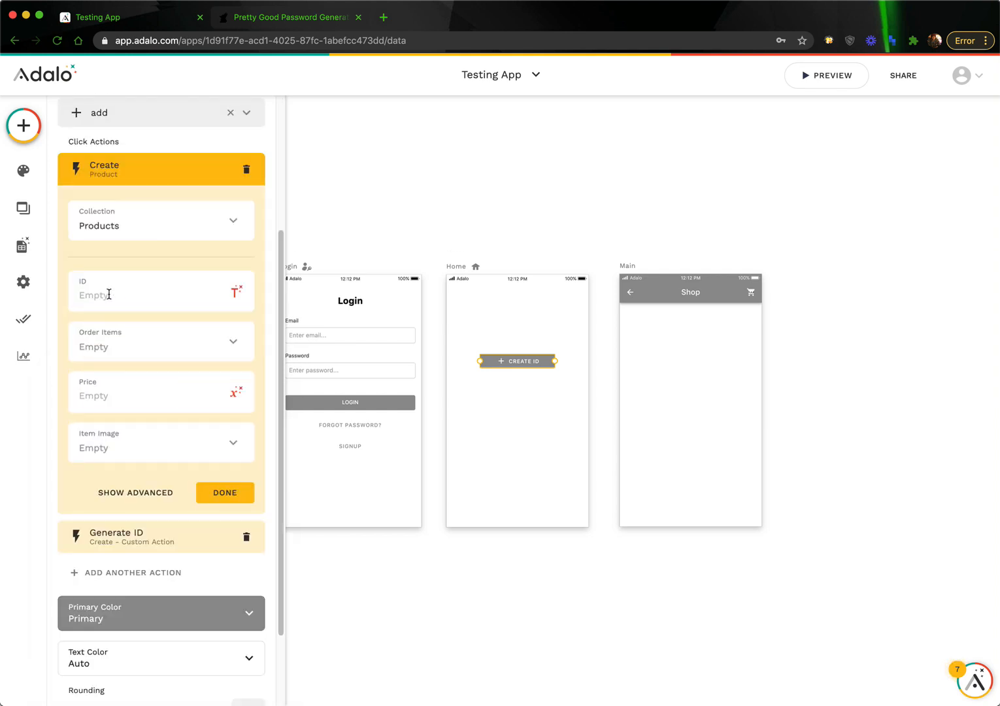
{"action": "left_click", "coordinate": [222, 499]}
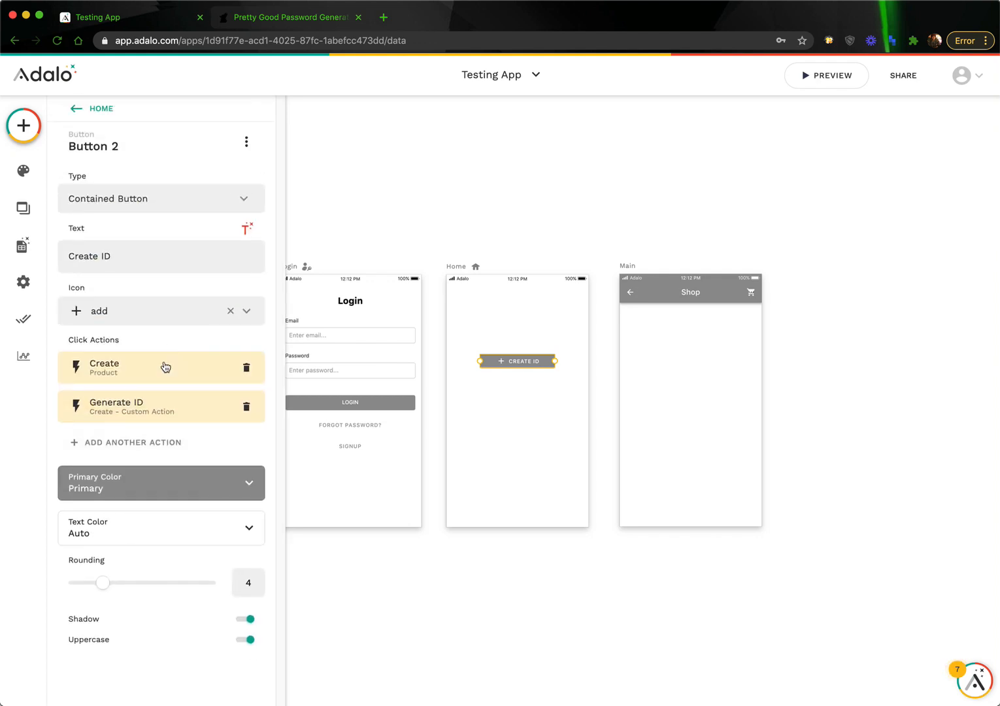
Review the Generate ID action's settings and add an Update New Product click action after it on the Create ID button
{"action": "left_click", "coordinate": [165, 411]}
{"action": "scroll", "coordinate": [167, 442], "scroll_direction": "down", "scroll_amount": 5}
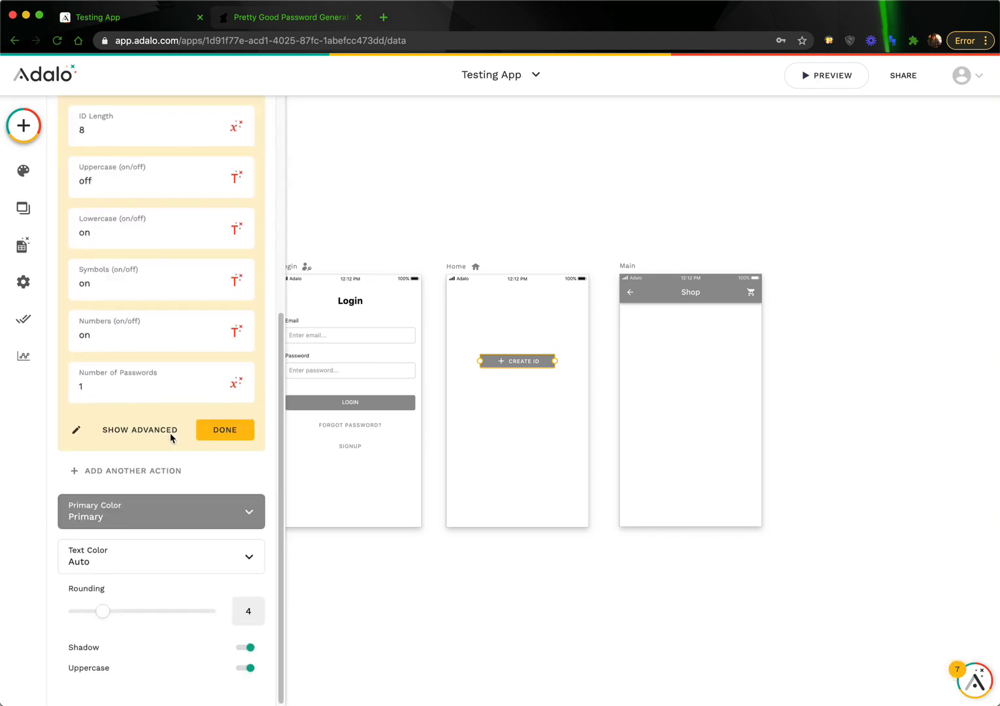
{"action": "left_click", "coordinate": [236, 436]}
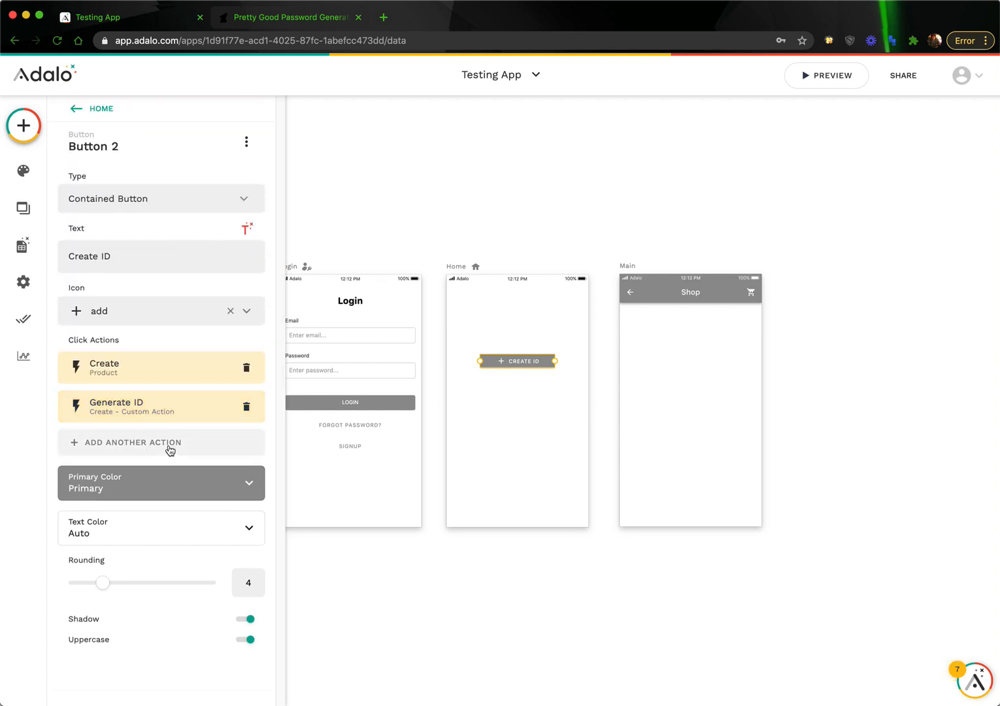
{"action": "left_click", "coordinate": [166, 444]}
{"action": "mouse_move", "coordinate": [162, 272]}
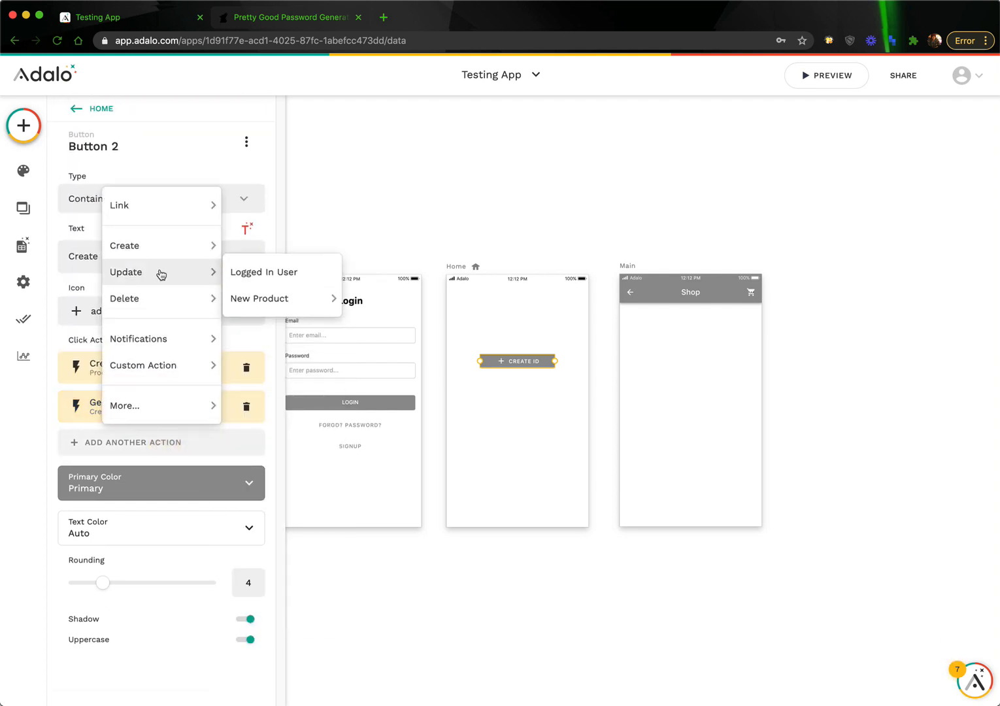
{"action": "left_click", "coordinate": [277, 303]}
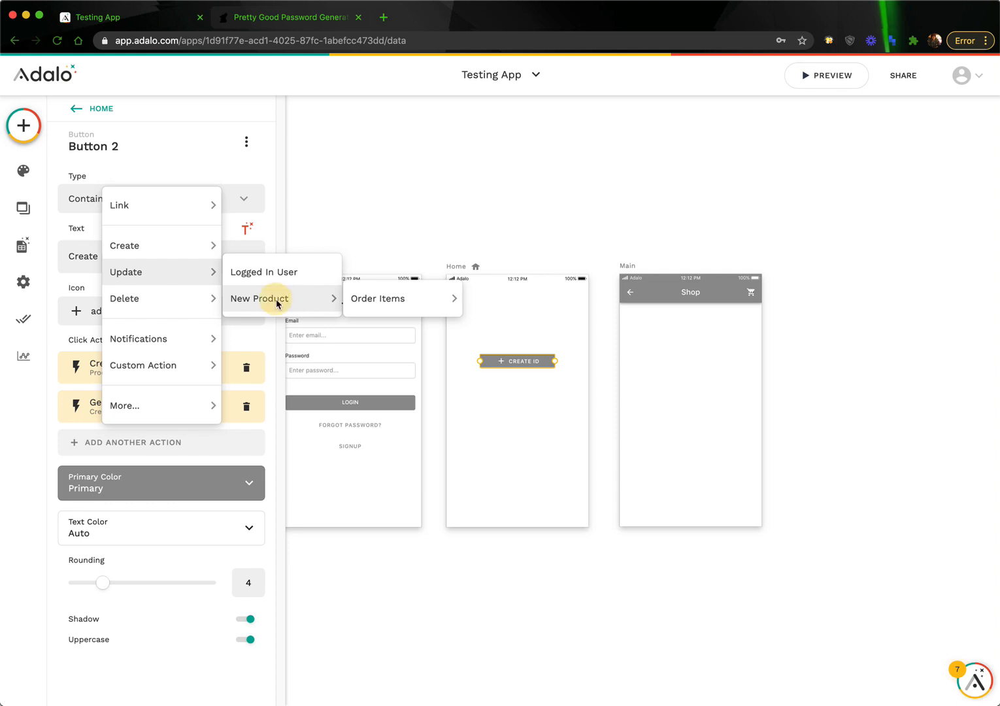
{"action": "scroll", "coordinate": [185, 431], "scroll_direction": "down", "scroll_amount": 5}
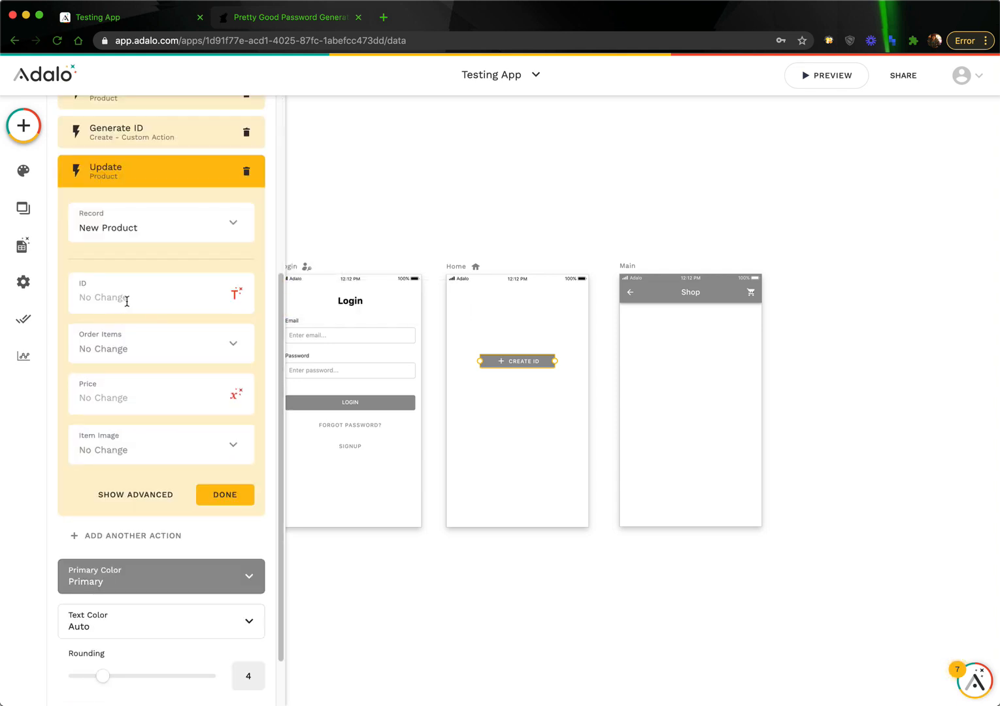
Set the Update Product action's ID to the Generate ID password output and finish editing the action
{"action": "left_click", "coordinate": [236, 293]}
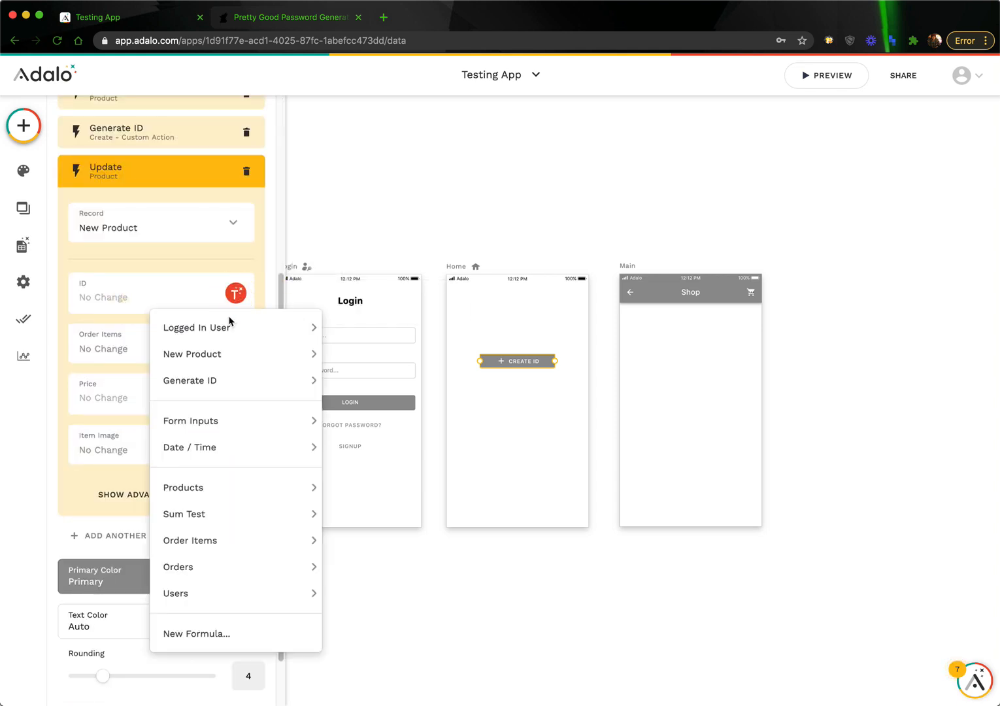
{"action": "mouse_move", "coordinate": [217, 385]}
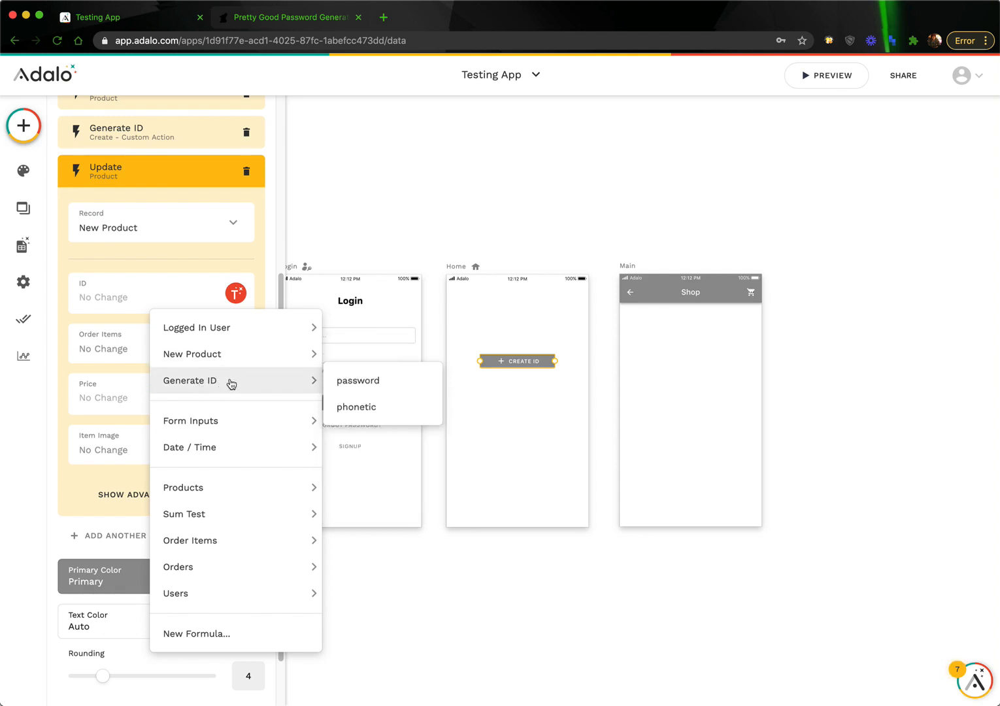
{"action": "left_click", "coordinate": [382, 382]}
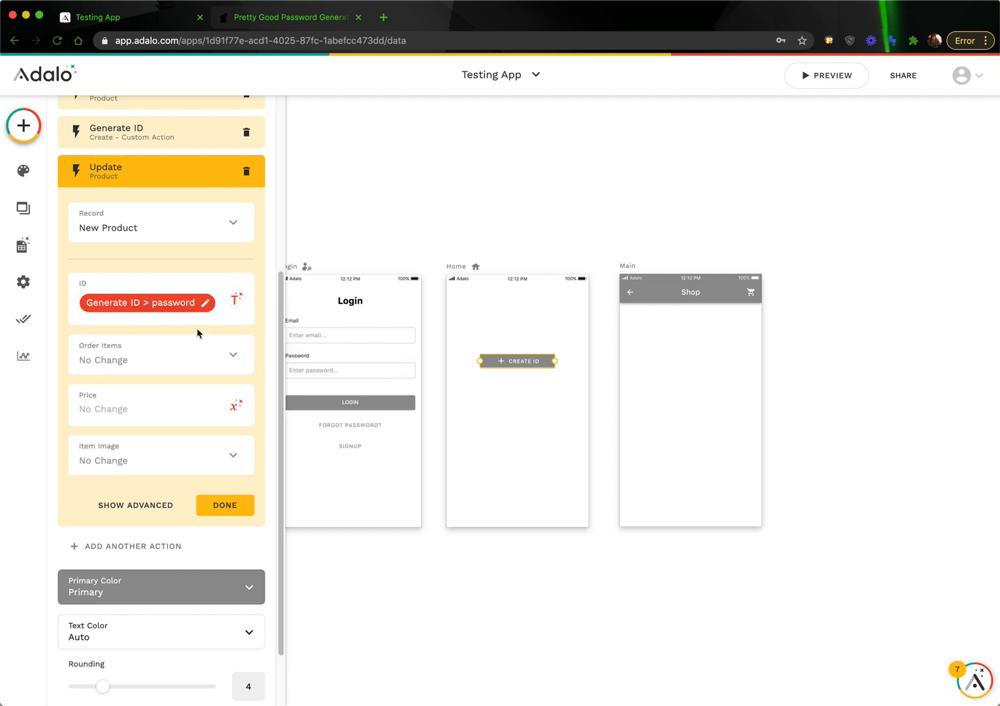
{"action": "left_click", "coordinate": [225, 505]}
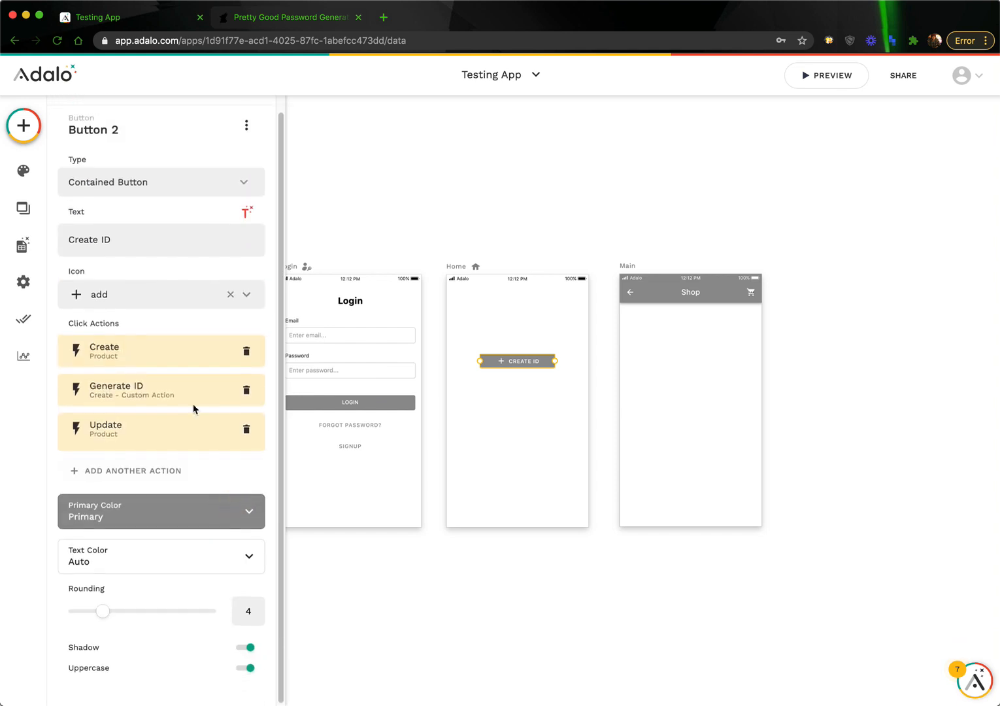
Add a Simple List to the Home screen and arrange it above the Create ID button
{"action": "left_click", "coordinate": [30, 131]}
{"action": "scroll", "coordinate": [144, 402], "scroll_direction": "down", "scroll_amount": 4}
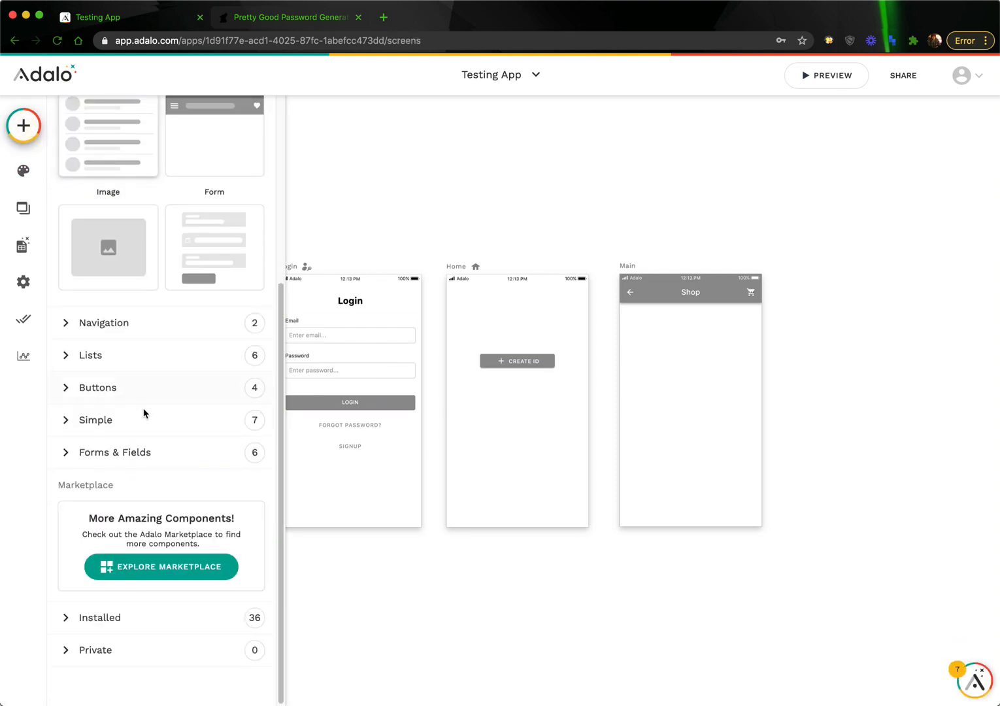
{"action": "left_click", "coordinate": [98, 355]}
{"action": "scroll", "coordinate": [231, 352], "scroll_direction": "down", "scroll_amount": 3}
{"action": "left_click_drag", "start_coordinate": [108, 216], "coordinate": [540, 311]}
{"action": "left_click_drag", "start_coordinate": [531, 371], "coordinate": [531, 434]}
{"action": "left_click_drag", "start_coordinate": [531, 327], "coordinate": [529, 357]}
Make the Simple List show Products and enable Auto Refresh for it
{"action": "left_click", "coordinate": [190, 242]}
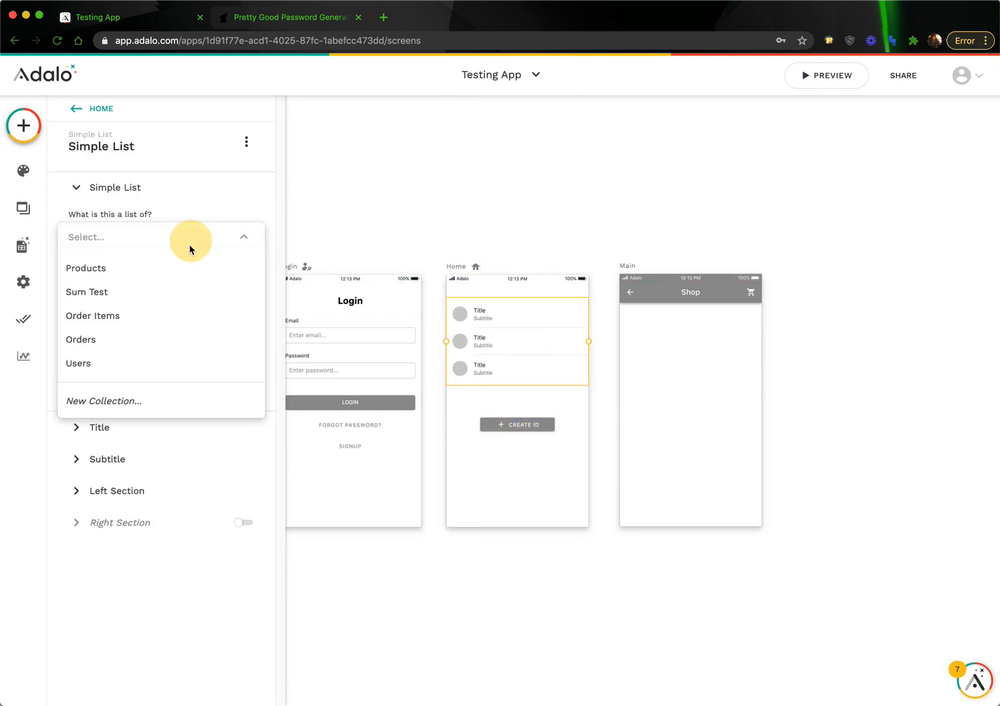
{"action": "left_click", "coordinate": [165, 270]}
{"action": "scroll", "coordinate": [157, 438], "scroll_direction": "down", "scroll_amount": 2}
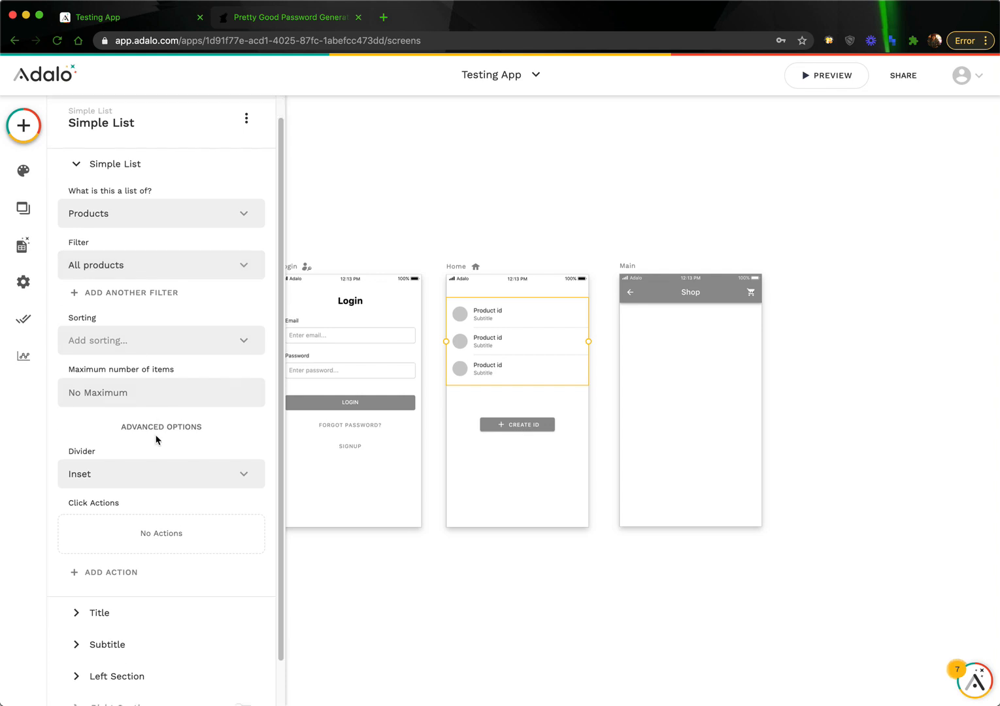
{"action": "left_click", "coordinate": [162, 380]}
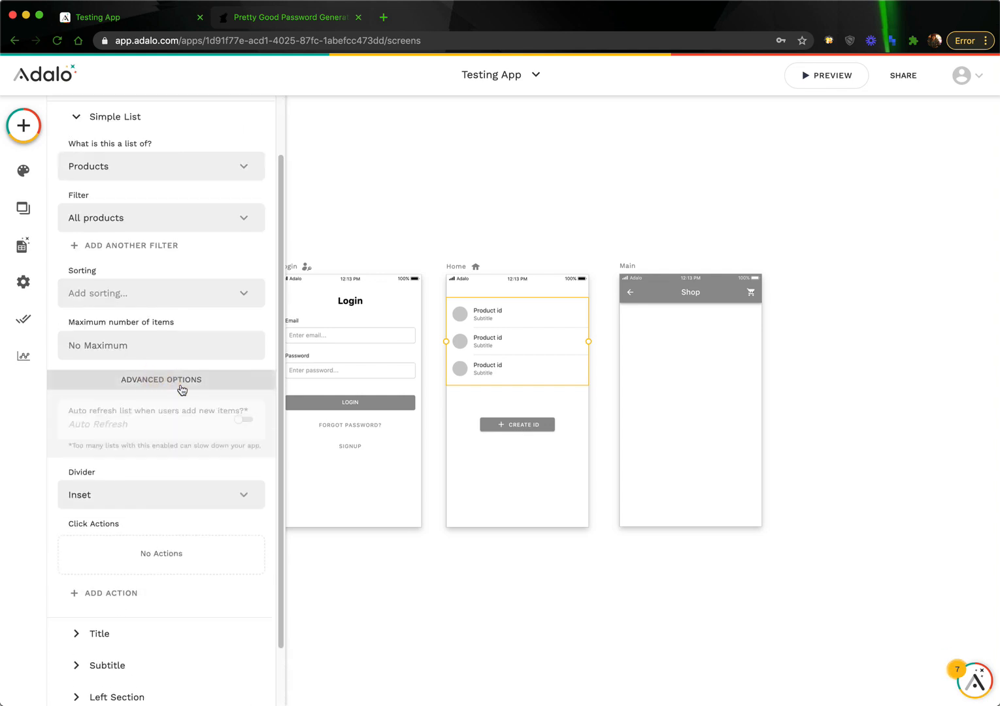
{"action": "left_click", "coordinate": [248, 422]}
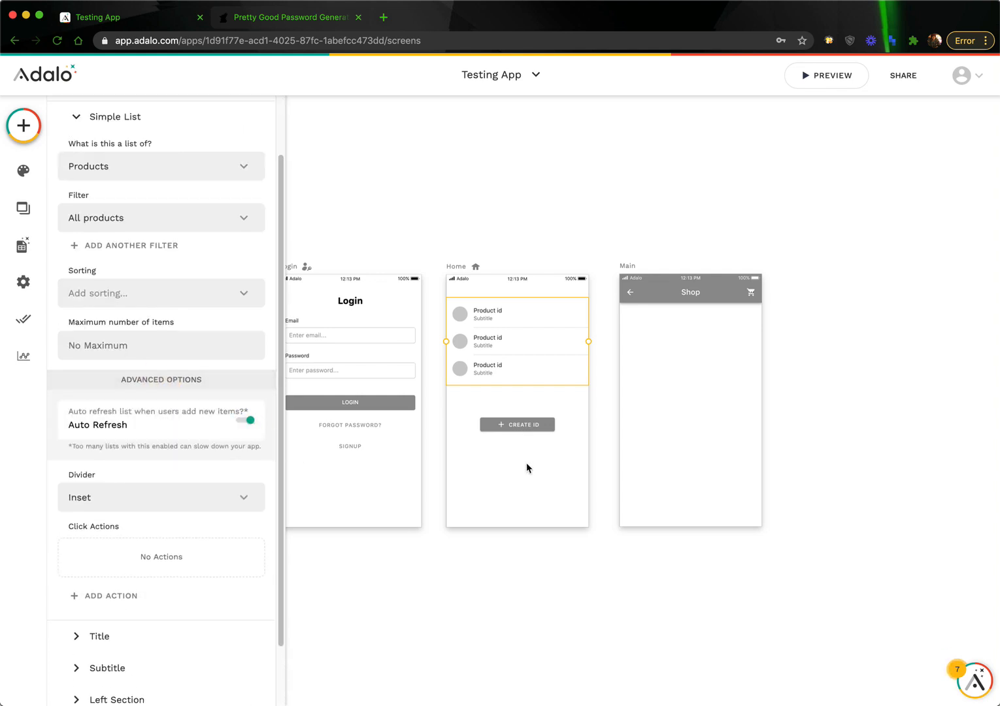
{"action": "left_click", "coordinate": [527, 469]}
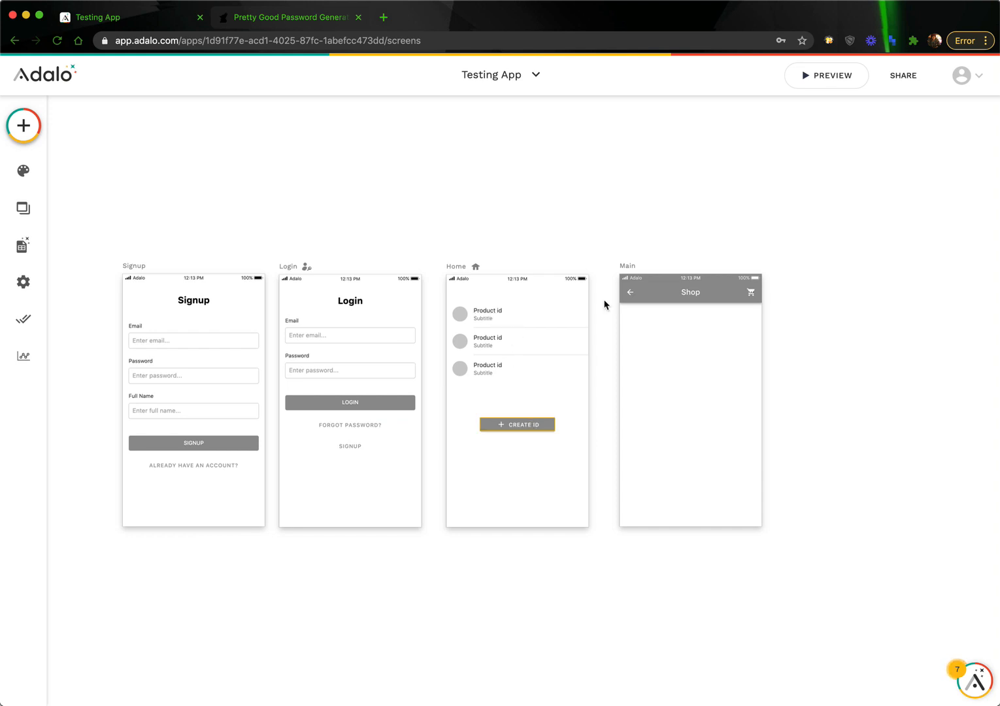
Preview the app and run the Create ID button four times to generate product IDs in the list
{"action": "left_click", "coordinate": [827, 75]}
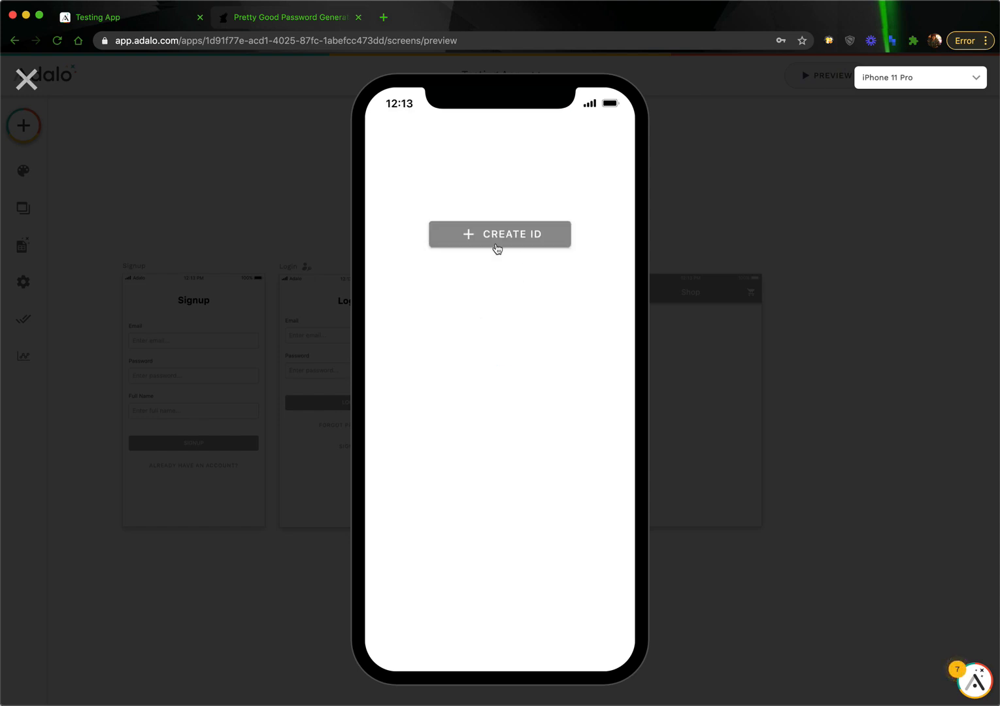
{"action": "left_click", "coordinate": [500, 237]}
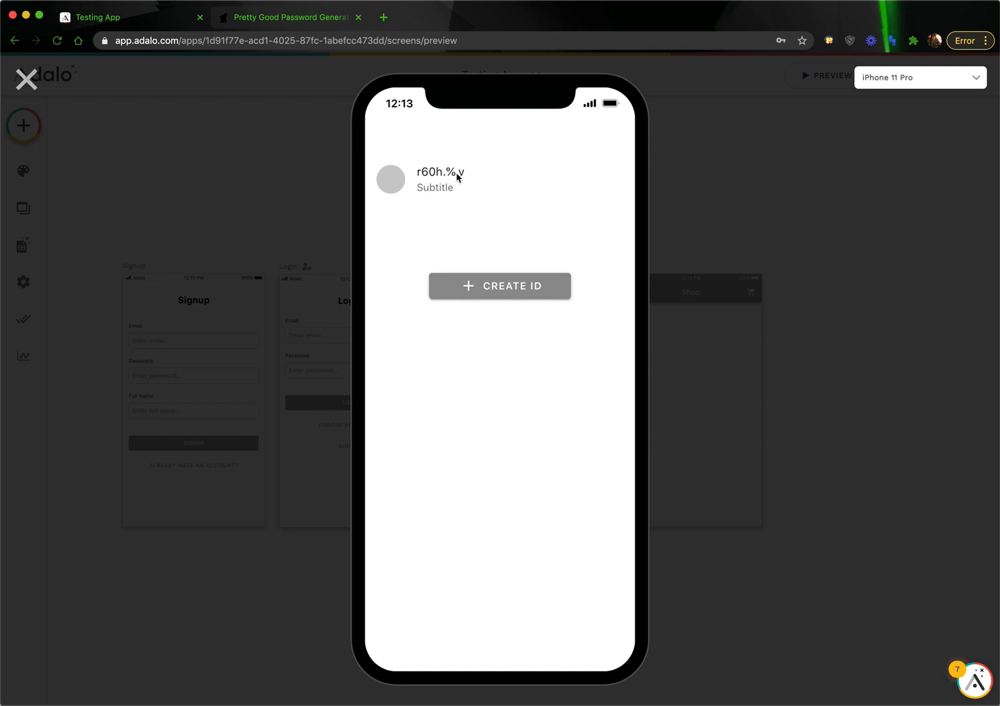
{"action": "left_click", "coordinate": [507, 288]}
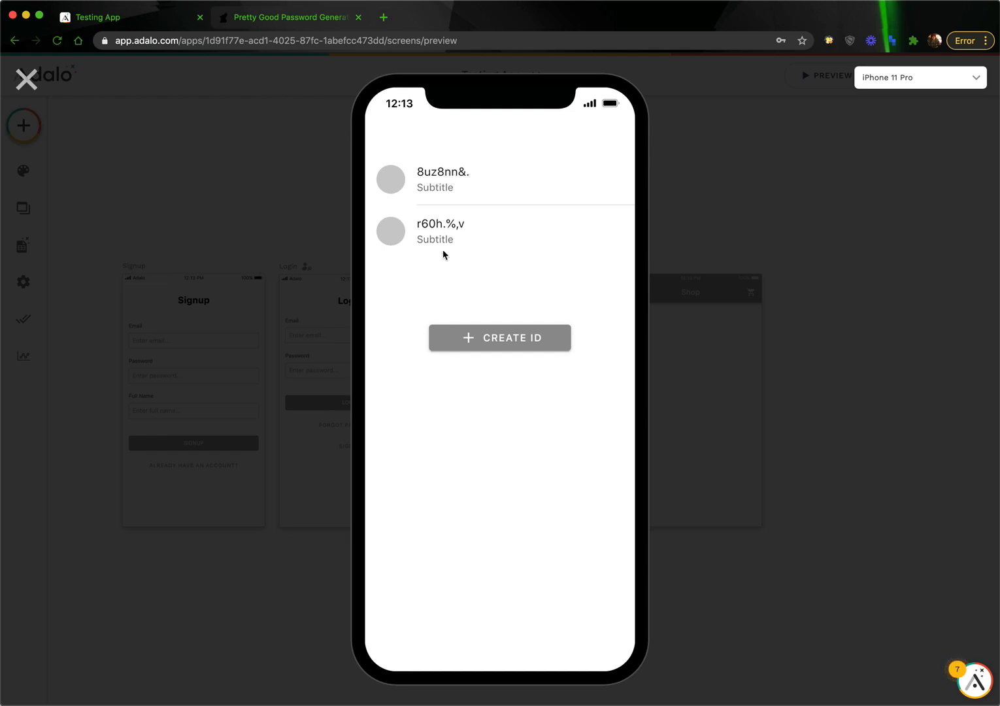
{"action": "left_click", "coordinate": [507, 340]}
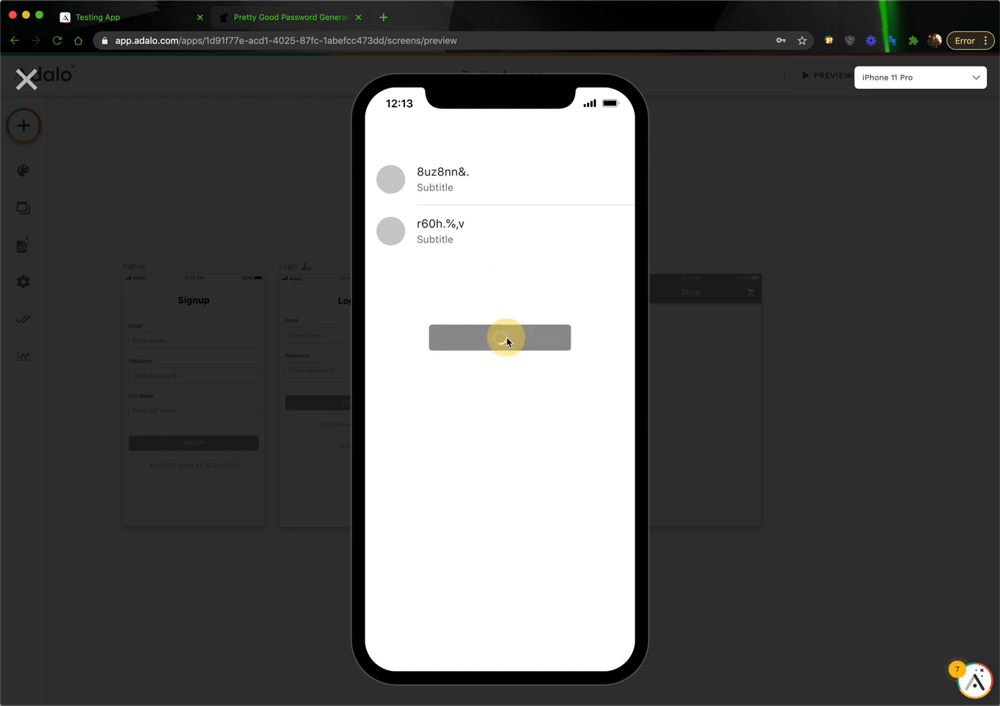
{"action": "left_click", "coordinate": [504, 392]}
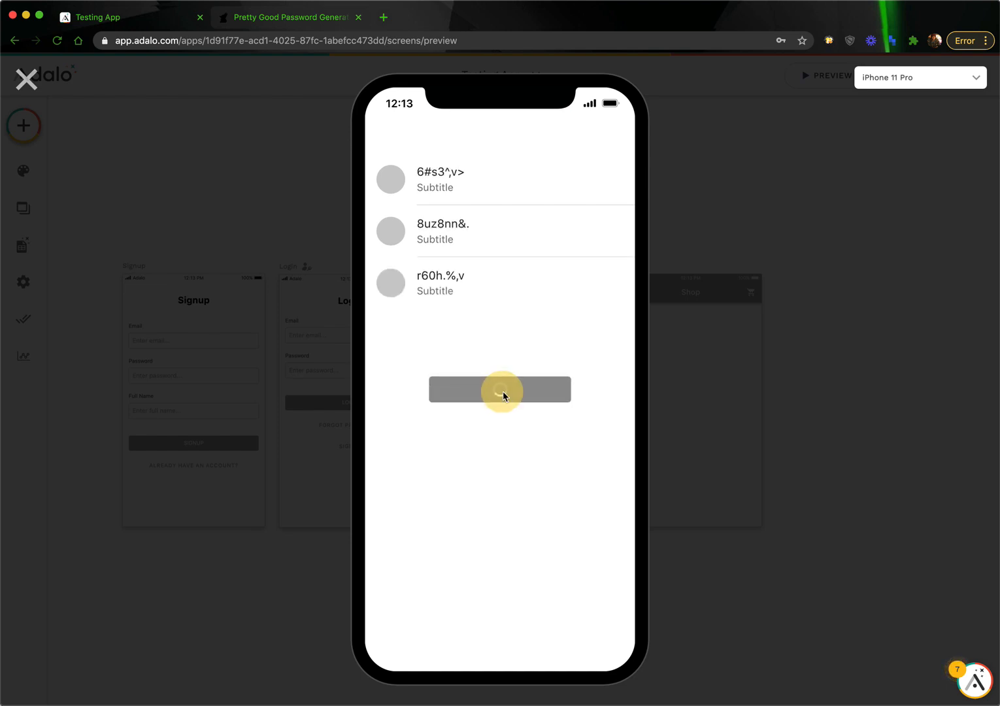